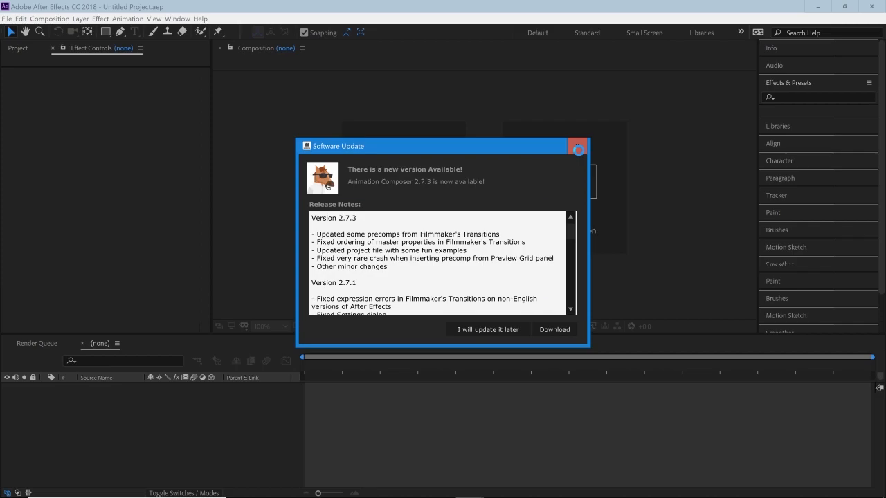
Dismiss the Animation Composer update notice, open the recent project "glitch practice" and accept its version conversion.
{"action": "left_click", "coordinate": [577, 149]}
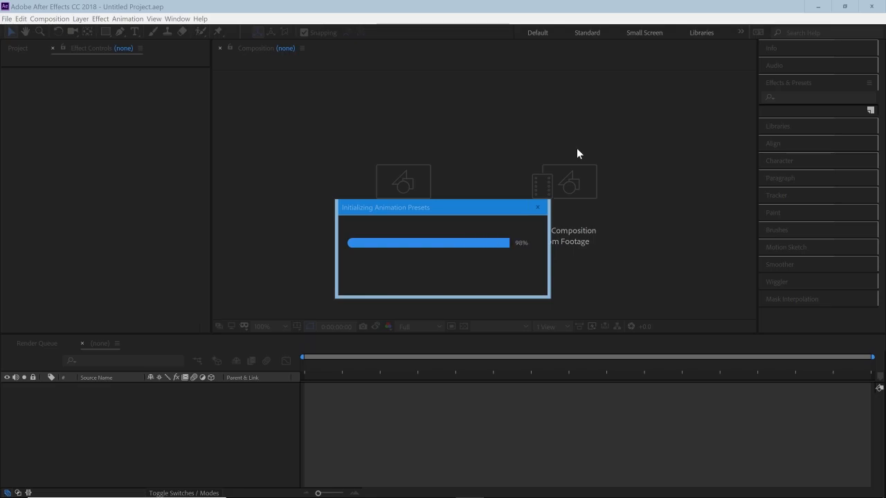
{"action": "left_click", "coordinate": [12, 52]}
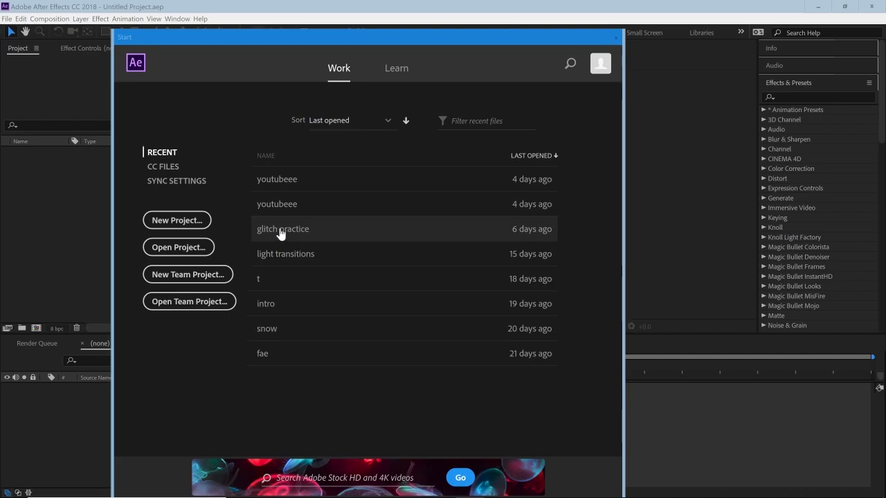
{"action": "left_click", "coordinate": [280, 231]}
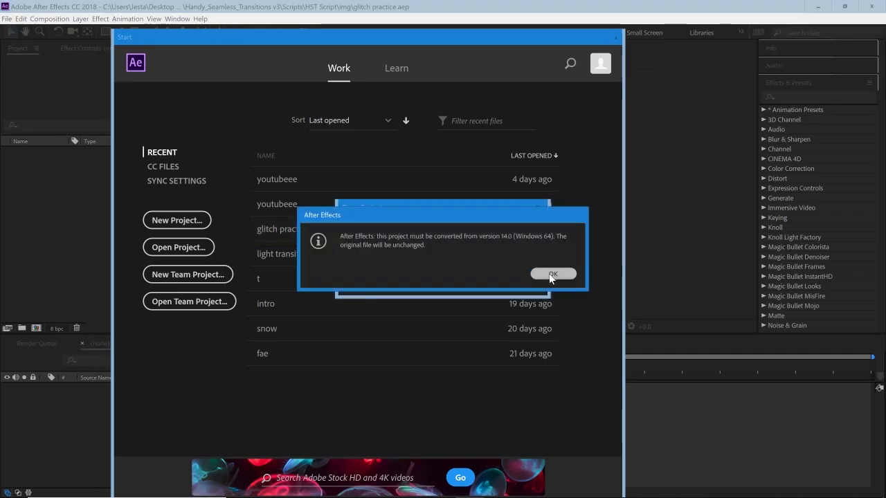
{"action": "left_click", "coordinate": [551, 276]}
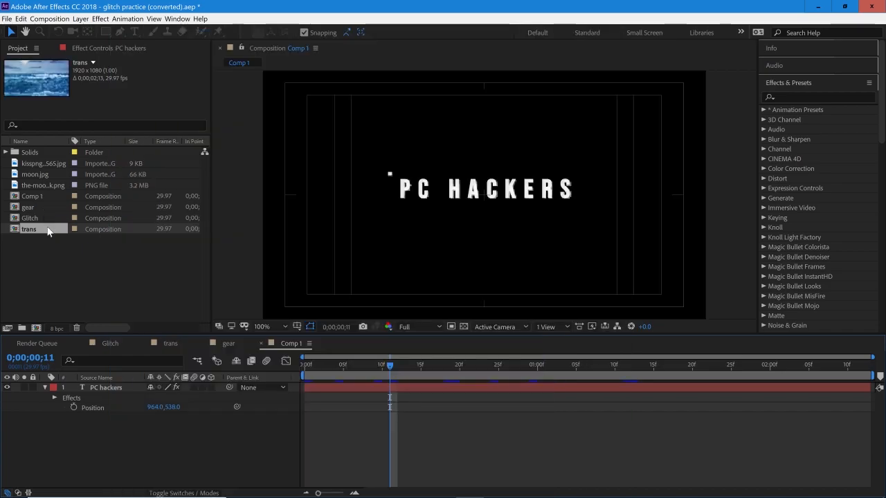
Open the trans composition, show its full time range, and play and scrub through it to examine the transition.
{"action": "double_click", "coordinate": [41, 229]}
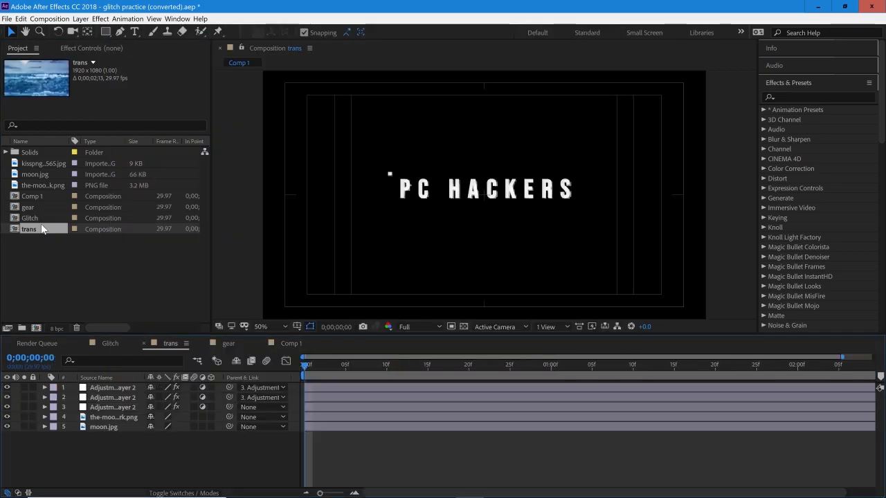
{"action": "left_click_drag", "start_coordinate": [314, 370], "coordinate": [293, 376]}
{"action": "key", "text": "space"}
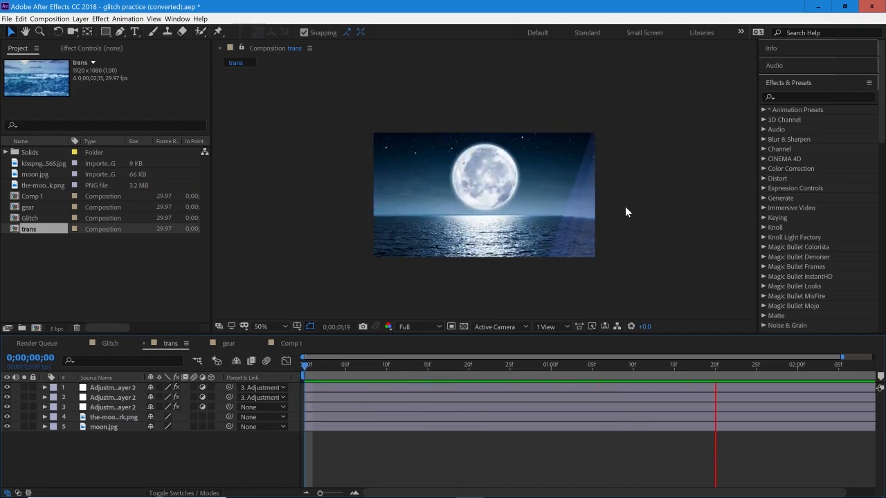
{"action": "key", "text": "space"}
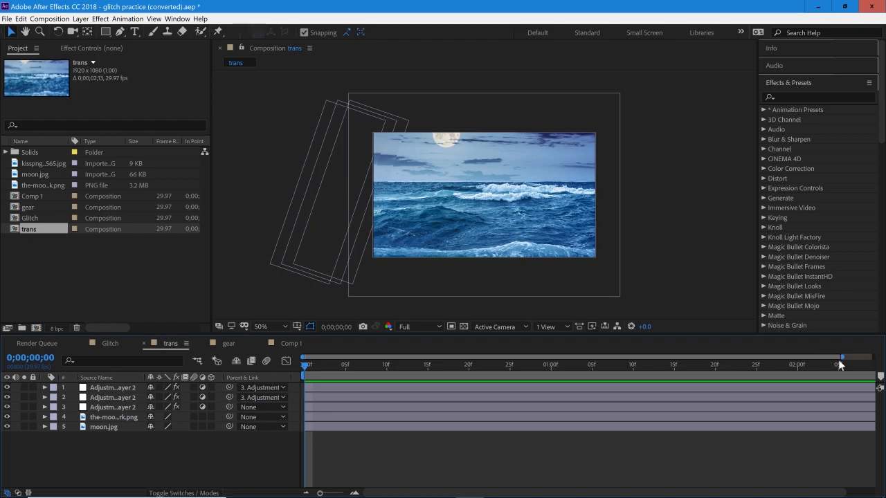
{"action": "left_click_drag", "start_coordinate": [843, 357], "coordinate": [305, 364]}
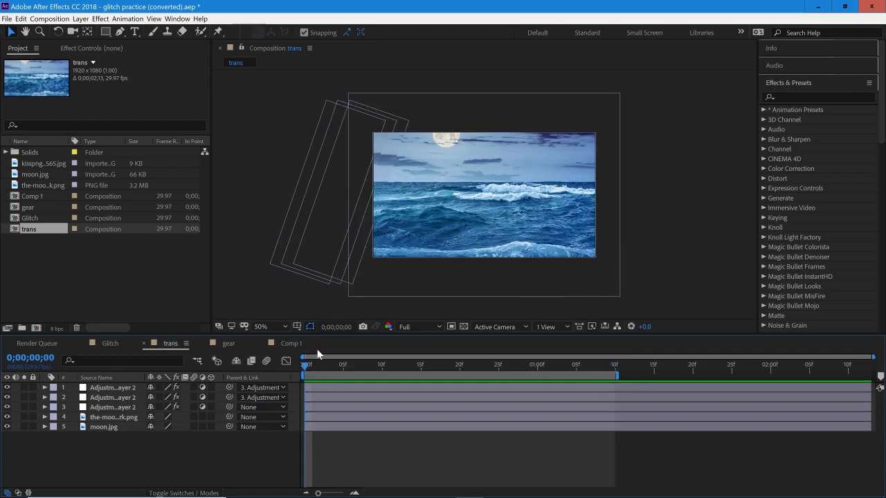
{"action": "key", "text": "space"}
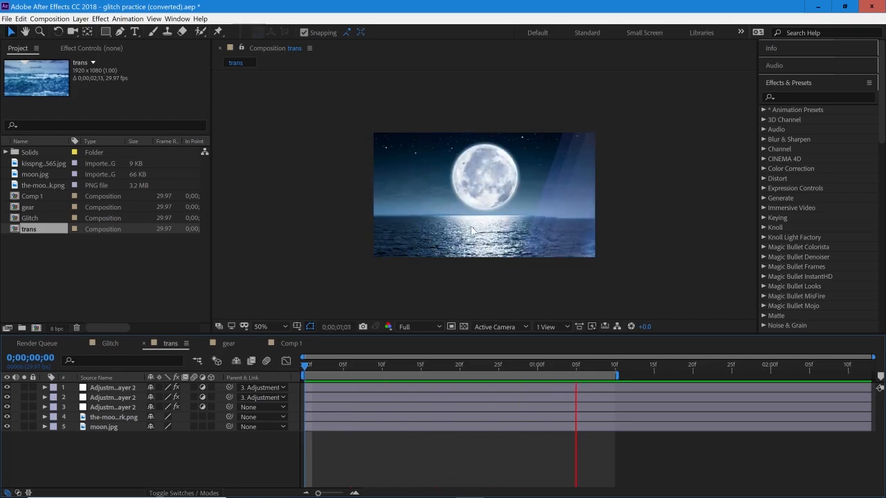
{"action": "left_click", "coordinate": [390, 362]}
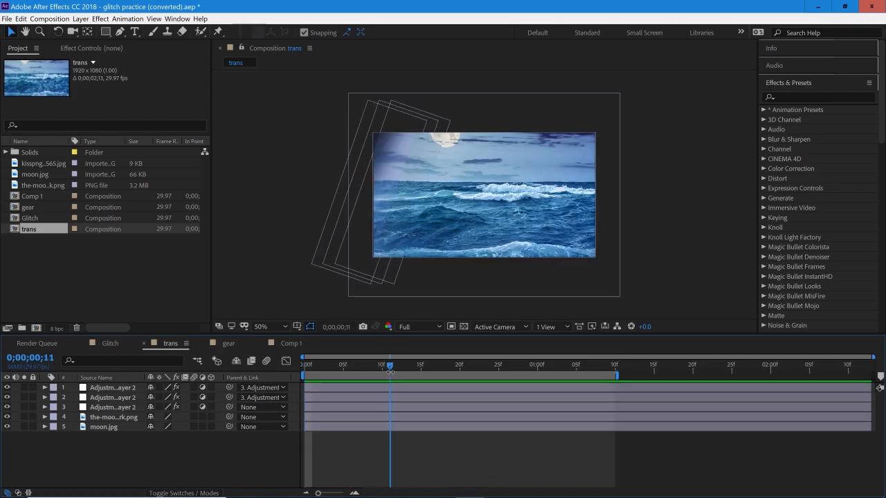
{"action": "left_click_drag", "start_coordinate": [399, 363], "coordinate": [514, 365]}
{"action": "left_click_drag", "start_coordinate": [438, 363], "coordinate": [301, 361]}
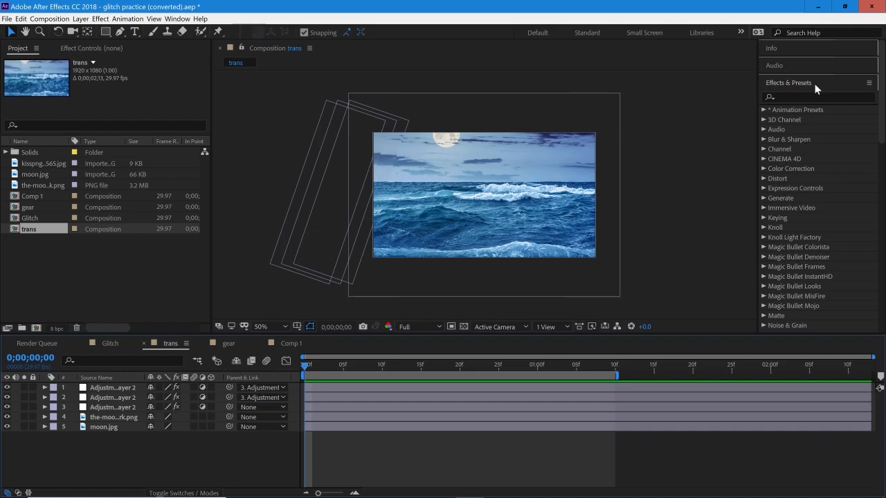
{"action": "left_click_drag", "start_coordinate": [330, 366], "coordinate": [463, 379]}
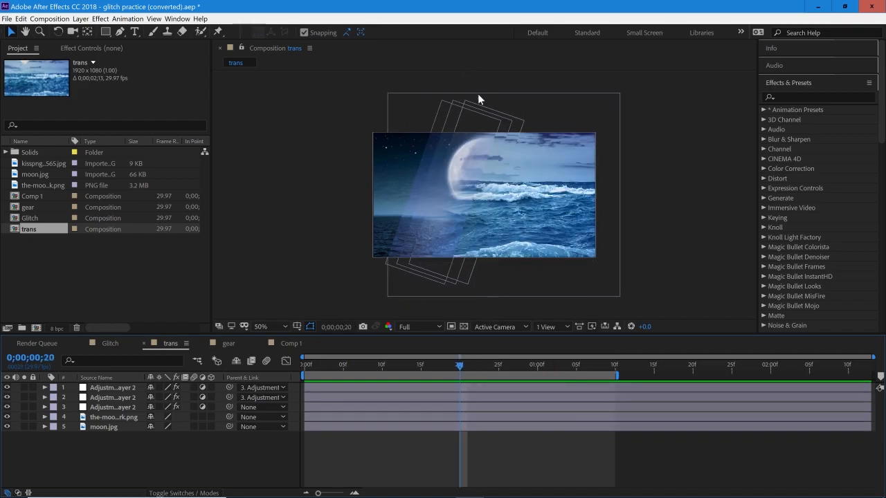
{"action": "left_click", "coordinate": [490, 367]}
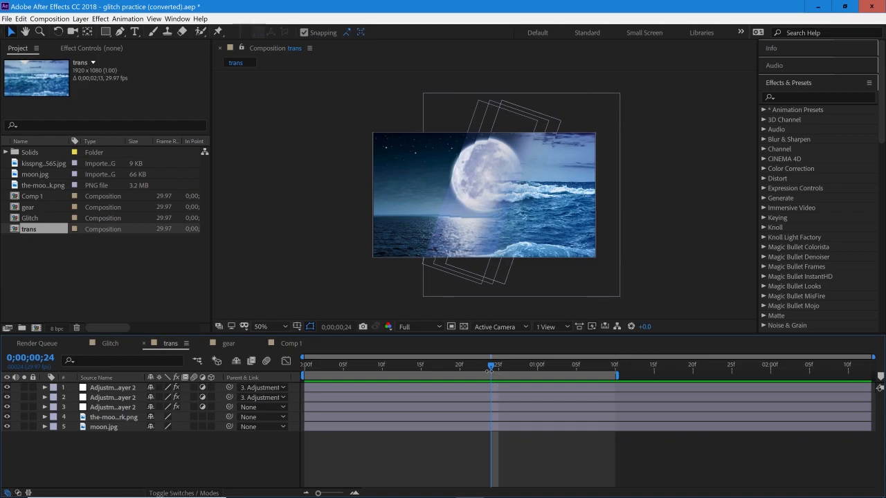
{"action": "left_click_drag", "start_coordinate": [490, 368], "coordinate": [467, 368]}
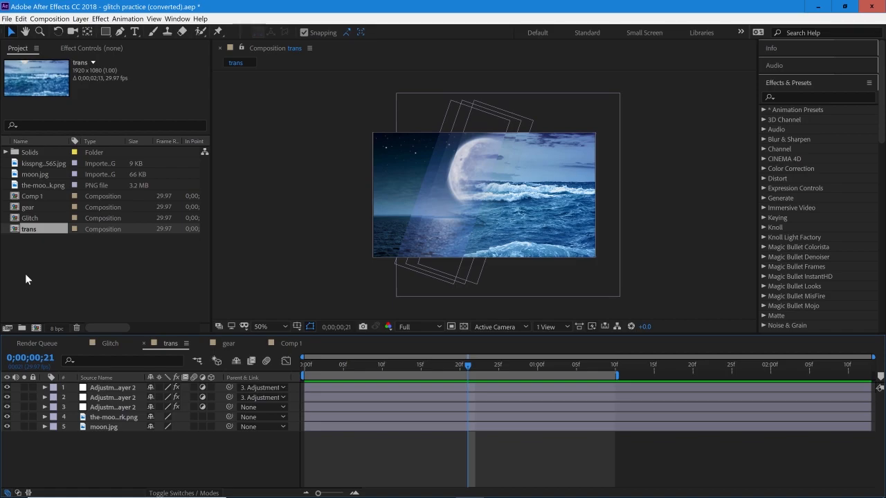
Create a new 1280 x 720 composition named Comp 2 at 59.995 frames per second.
{"action": "right_click", "coordinate": [91, 252]}
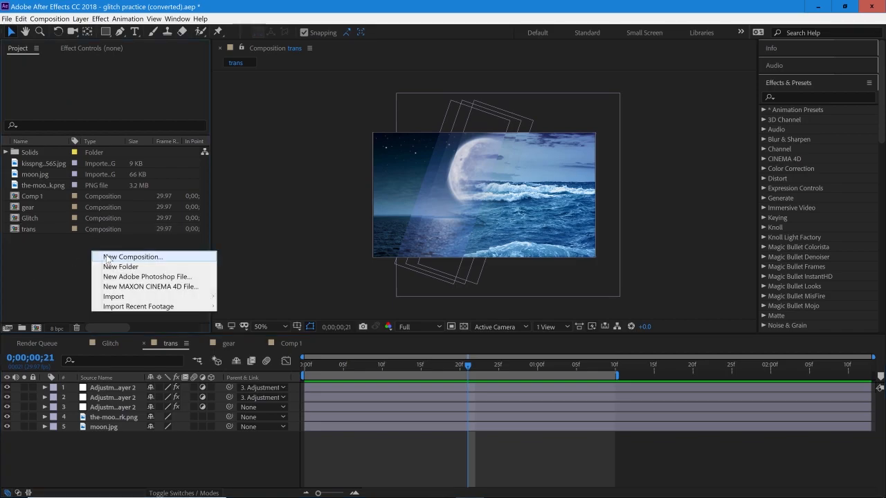
{"action": "left_click", "coordinate": [111, 256]}
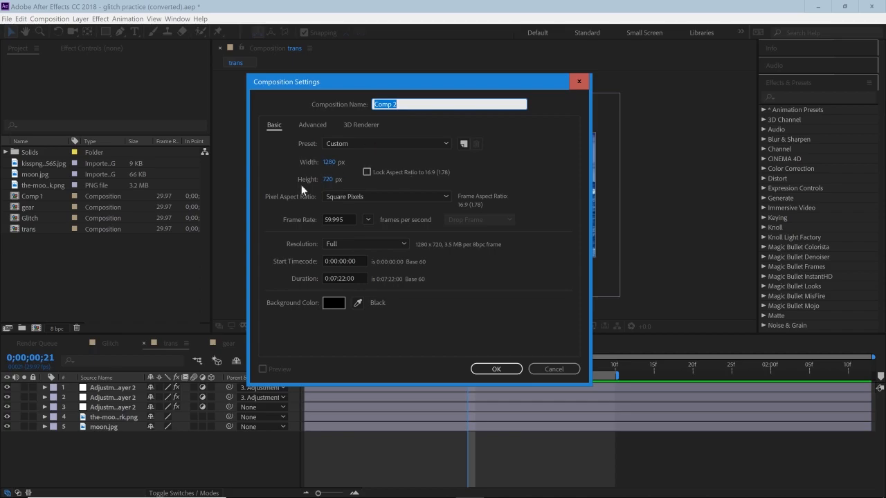
{"action": "left_click", "coordinate": [497, 370]}
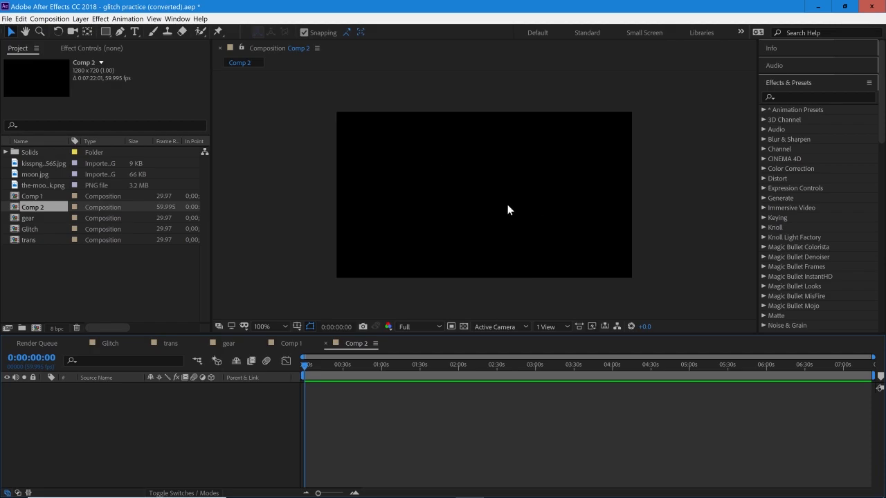
Add moon.jpg and the ocean PNG image to Comp 2 as layers and fit both to the composition size.
{"action": "left_click", "coordinate": [34, 166]}
{"action": "left_click", "coordinate": [36, 174]}
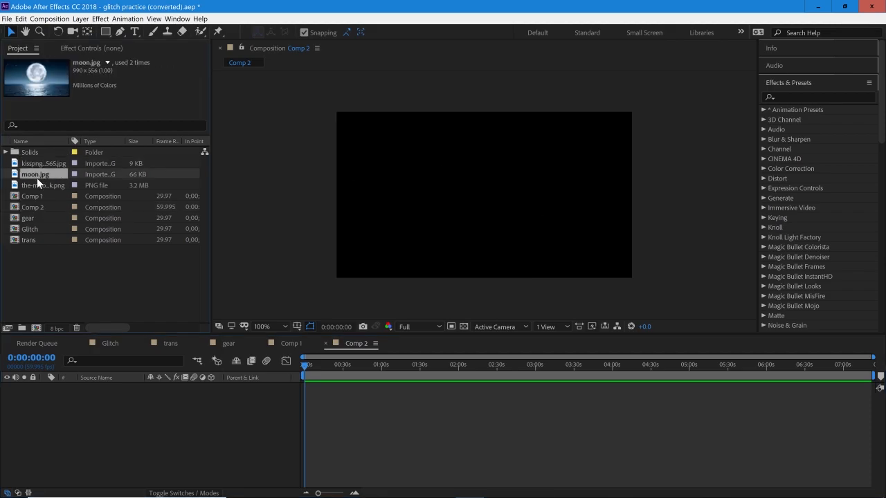
{"action": "left_click", "coordinate": [36, 185], "text": "ctrl"}
{"action": "left_click_drag", "start_coordinate": [36, 186], "coordinate": [169, 391]}
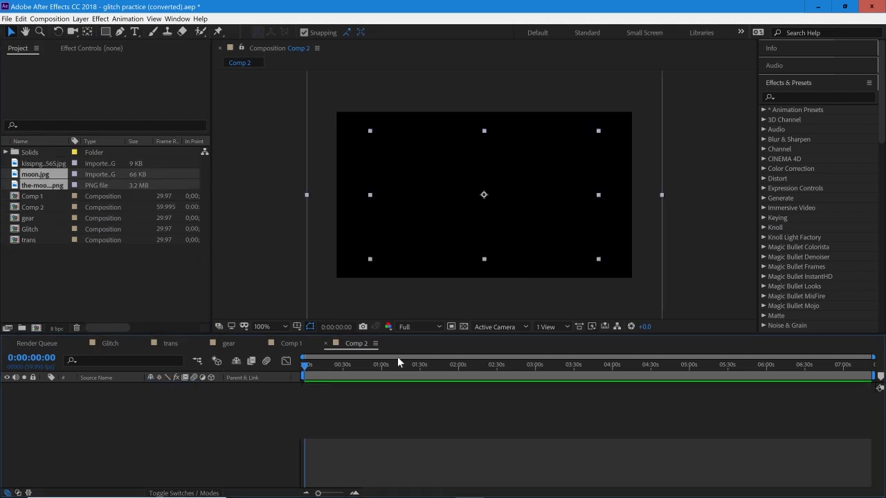
{"action": "right_click", "coordinate": [127, 394]}
{"action": "mouse_move", "coordinate": [214, 216]}
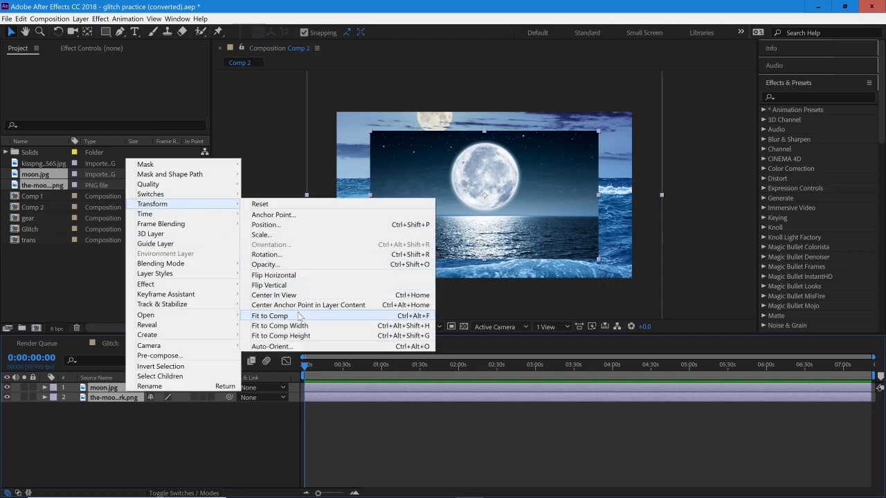
{"action": "left_click", "coordinate": [298, 317]}
Scrub through Comp 2 and toggle the moon.jpg layer's visibility to compare the two images.
{"action": "mouse_move", "coordinate": [334, 372]}
{"action": "left_mouse_down"}
{"action": "mouse_move", "coordinate": [560, 389]}
{"action": "mouse_move", "coordinate": [334, 381]}
{"action": "left_mouse_up"}
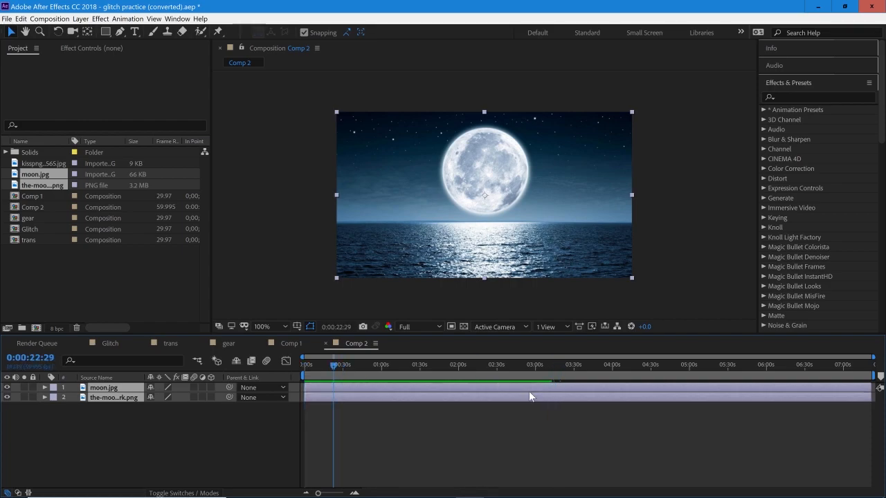
{"action": "left_click", "coordinate": [567, 447]}
{"action": "left_click_drag", "start_coordinate": [439, 379], "coordinate": [377, 374]}
{"action": "left_click", "coordinate": [351, 387]}
{"action": "left_click", "coordinate": [343, 408]}
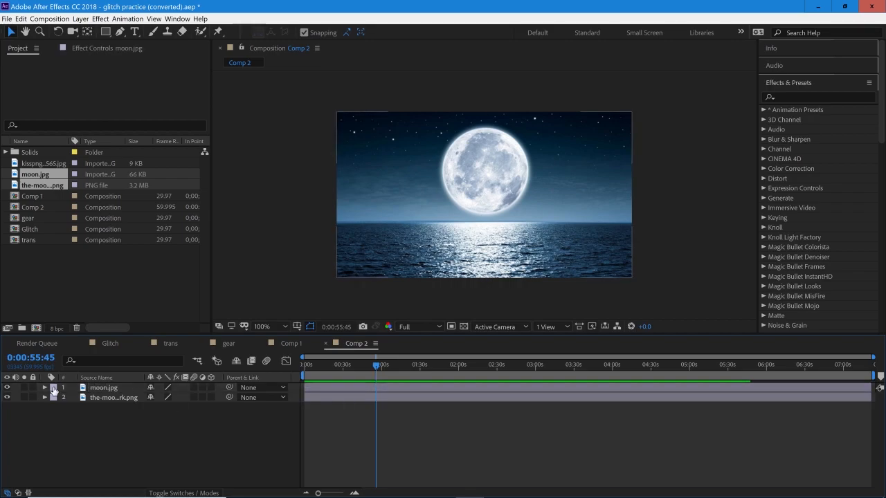
{"action": "left_click", "coordinate": [322, 374]}
{"action": "left_click", "coordinate": [327, 398]}
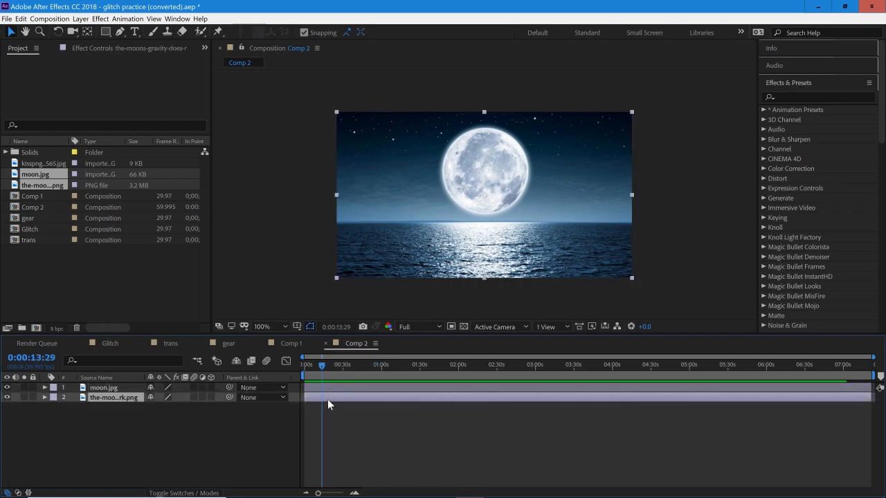
{"action": "left_click", "coordinate": [7, 388]}
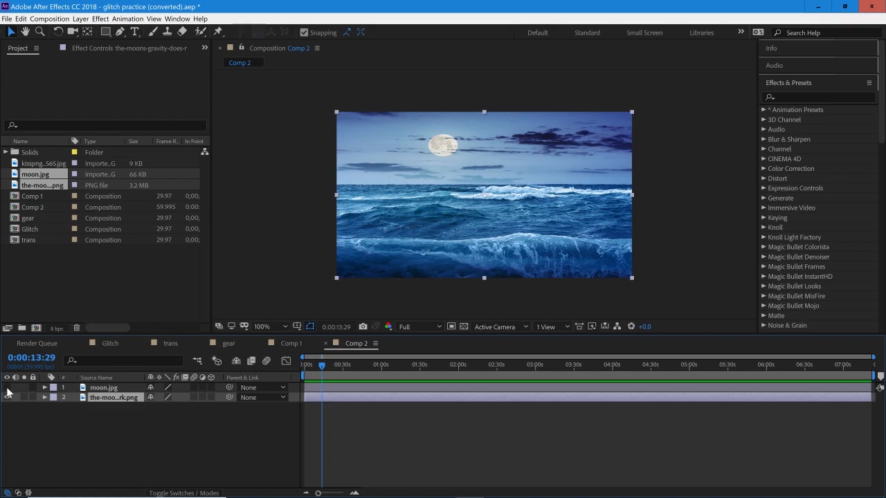
{"action": "left_click", "coordinate": [7, 387]}
{"action": "left_click", "coordinate": [7, 388]}
{"action": "left_click", "coordinate": [7, 388]}
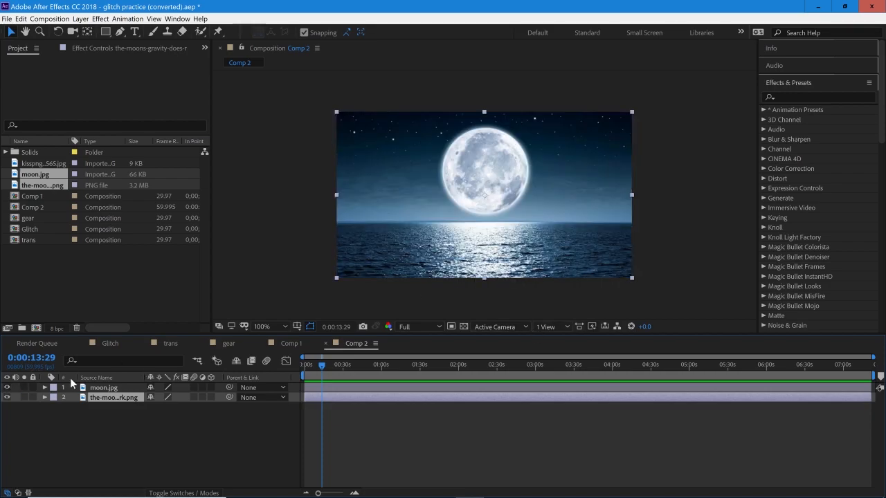
{"action": "left_click_drag", "start_coordinate": [338, 371], "coordinate": [312, 386]}
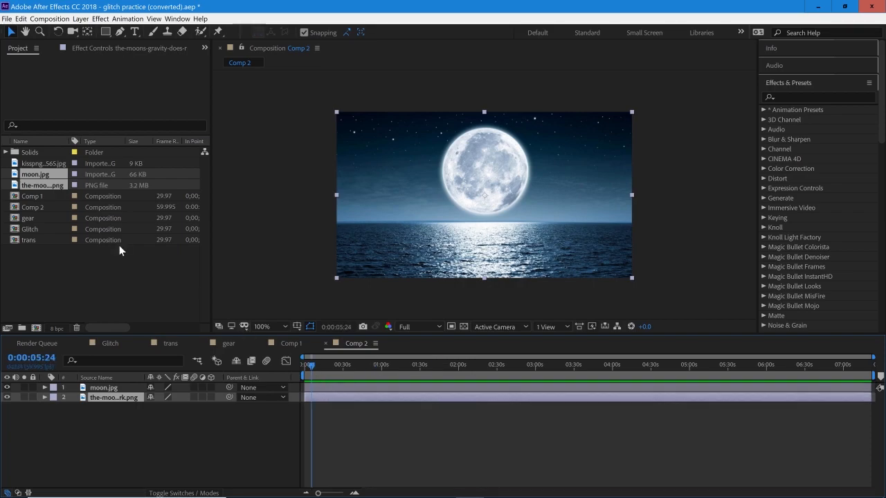
{"action": "left_click", "coordinate": [77, 274]}
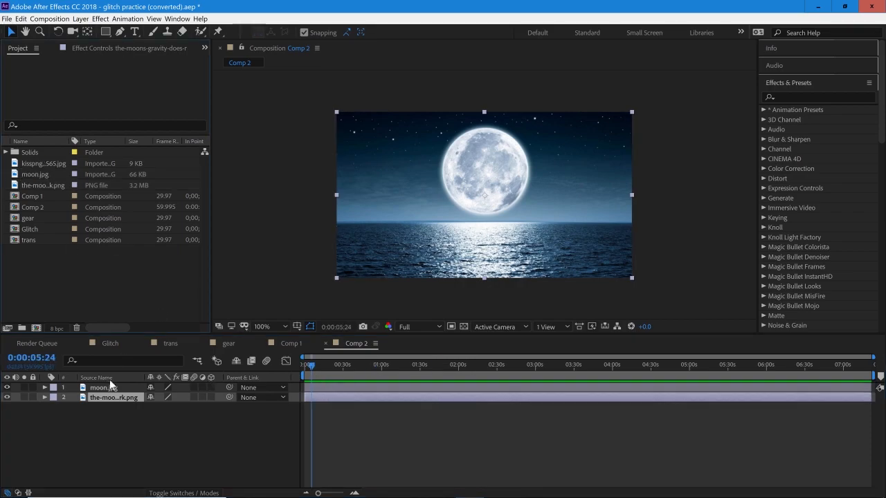
Set the duration of Comp 2 to 0:00:02:01 in its composition settings.
{"action": "right_click", "coordinate": [37, 209]}
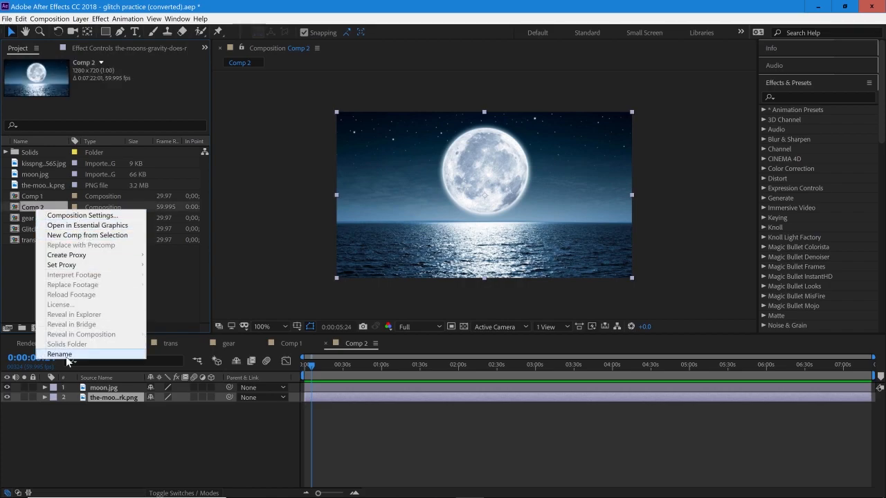
{"action": "left_click", "coordinate": [83, 216]}
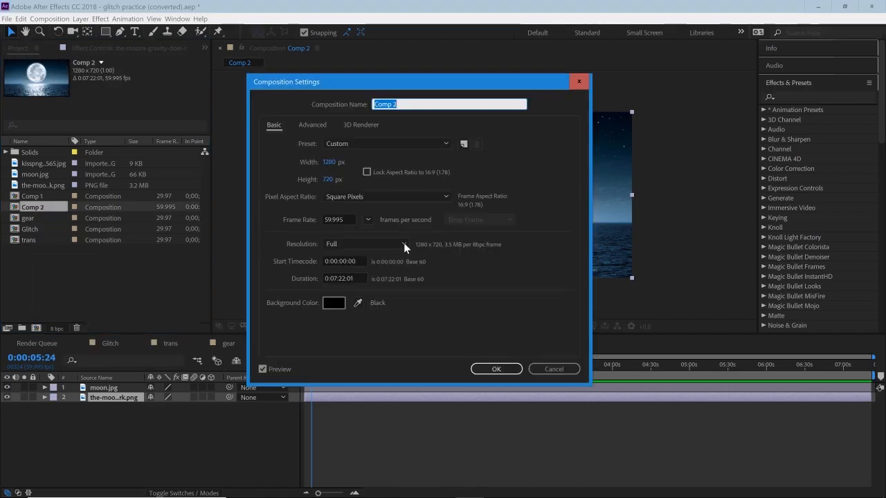
{"action": "left_click", "coordinate": [336, 278]}
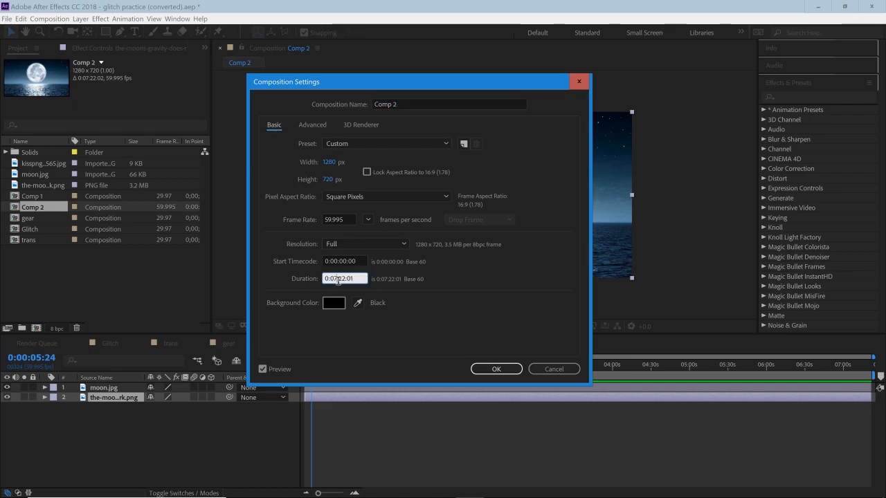
{"action": "key", "text": "BackSpace"}
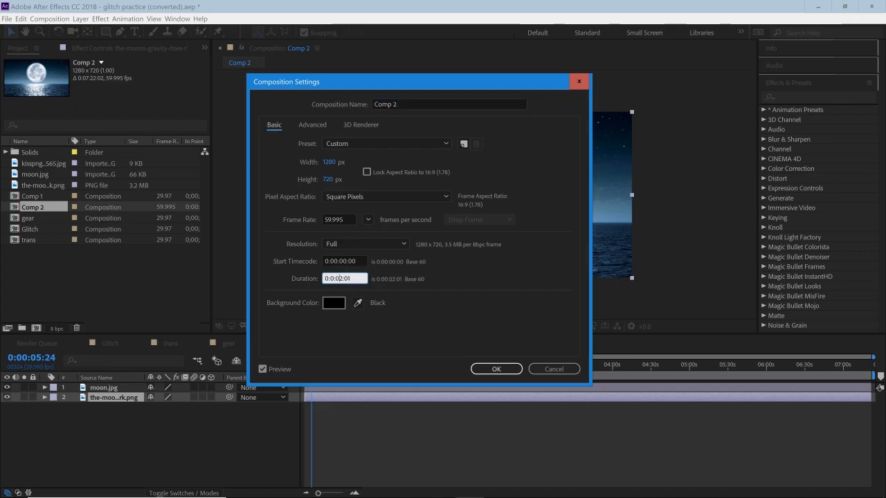
{"action": "key", "text": "Return"}
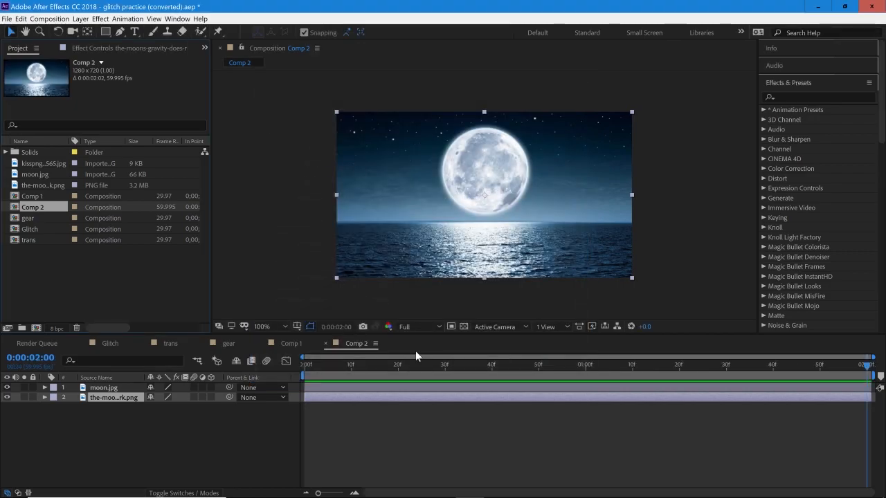
Add a new adjustment layer above the moon and ocean image layers in Comp 2.
{"action": "key", "text": "space"}
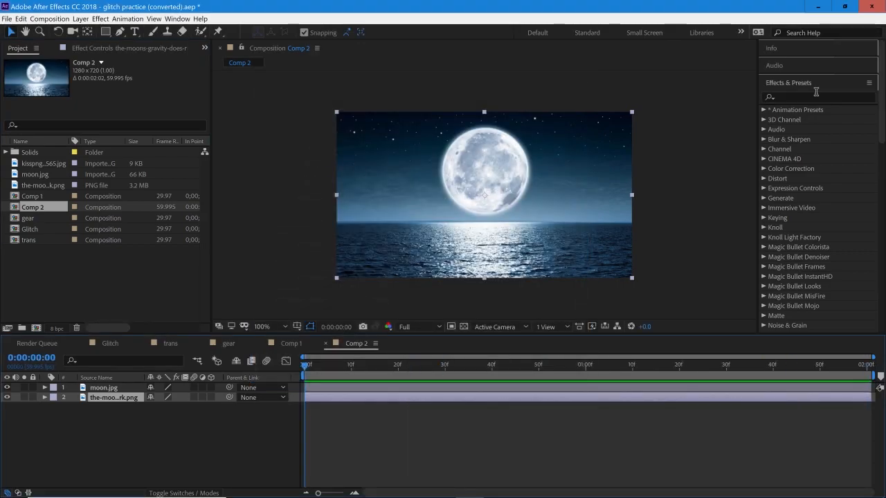
{"action": "left_click", "coordinate": [773, 98]}
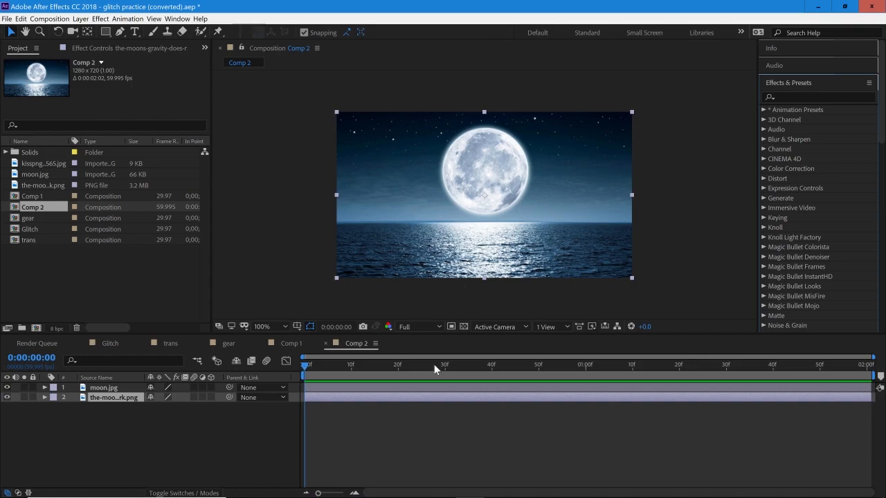
{"action": "left_click", "coordinate": [364, 386]}
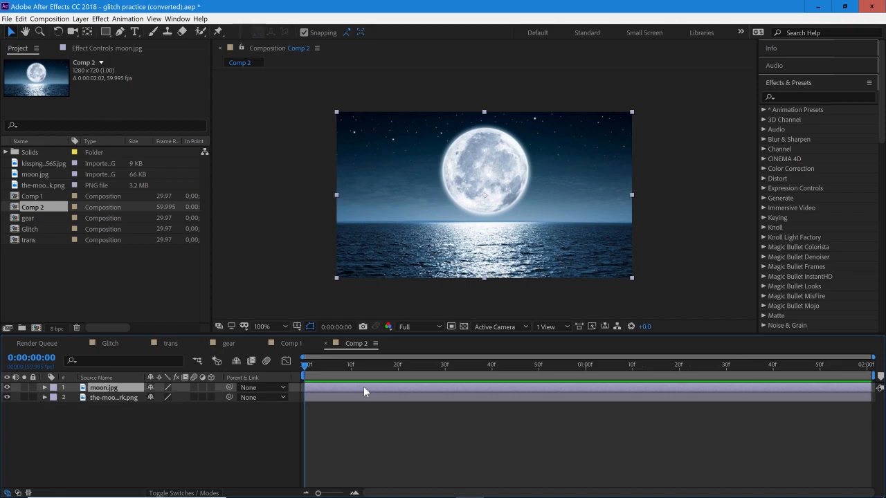
{"action": "left_click", "coordinate": [351, 425]}
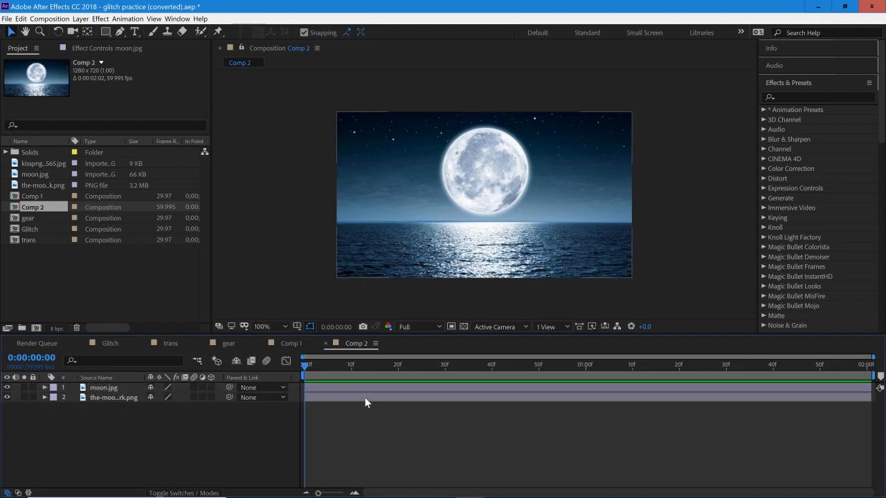
{"action": "left_click", "coordinate": [80, 19]}
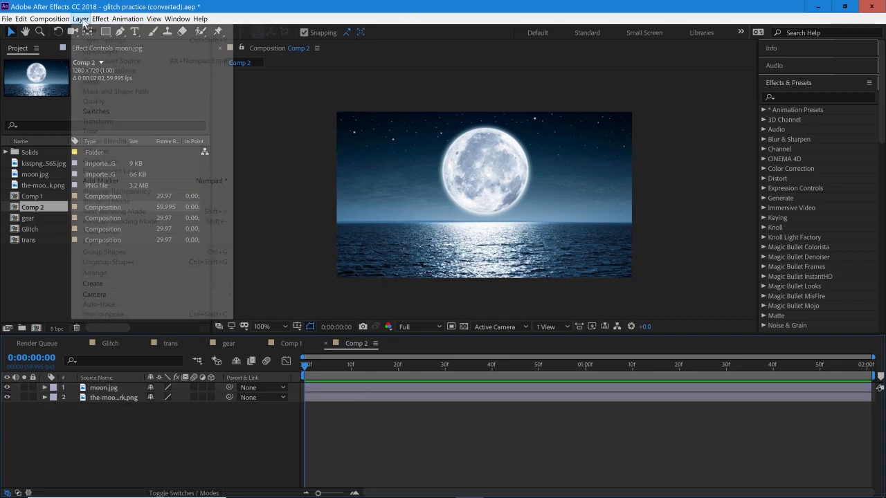
{"action": "mouse_move", "coordinate": [101, 34]}
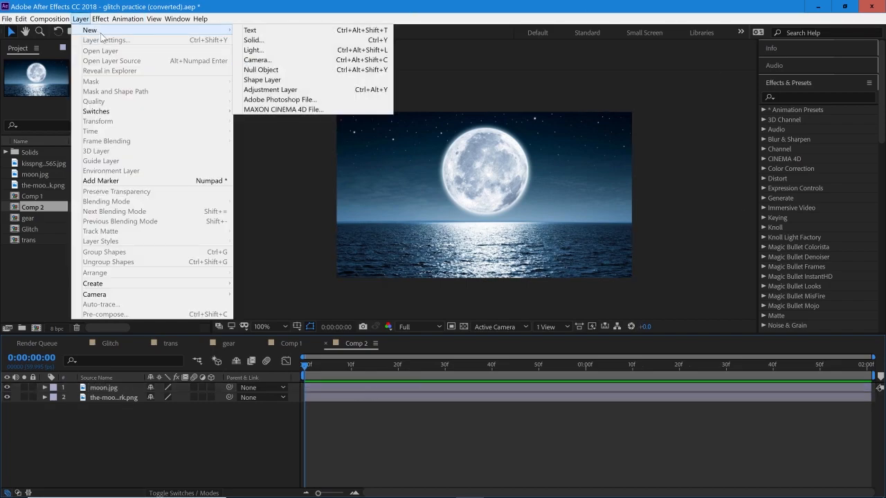
{"action": "left_click", "coordinate": [280, 90]}
Find the Triangle [Main] animation preset and apply it to the new adjustment layer.
{"action": "left_click", "coordinate": [803, 97]}
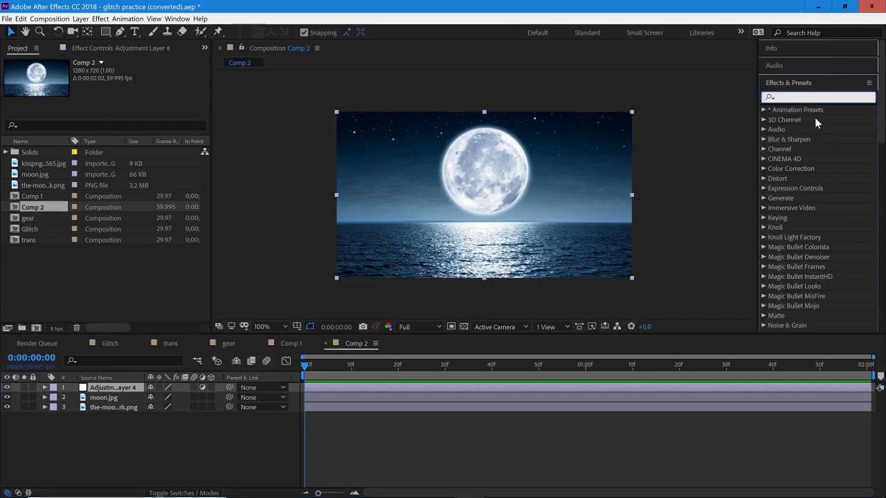
{"action": "type", "text": "triangle"}
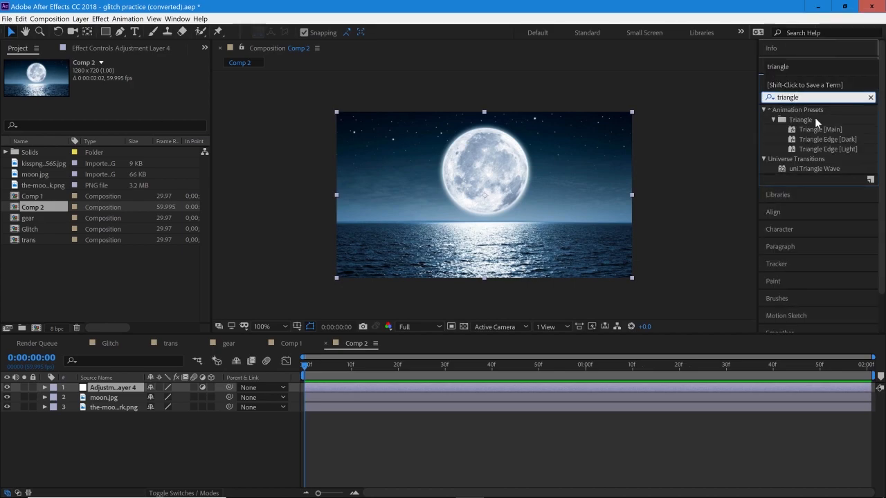
{"action": "left_click_drag", "start_coordinate": [819, 130], "coordinate": [326, 386]}
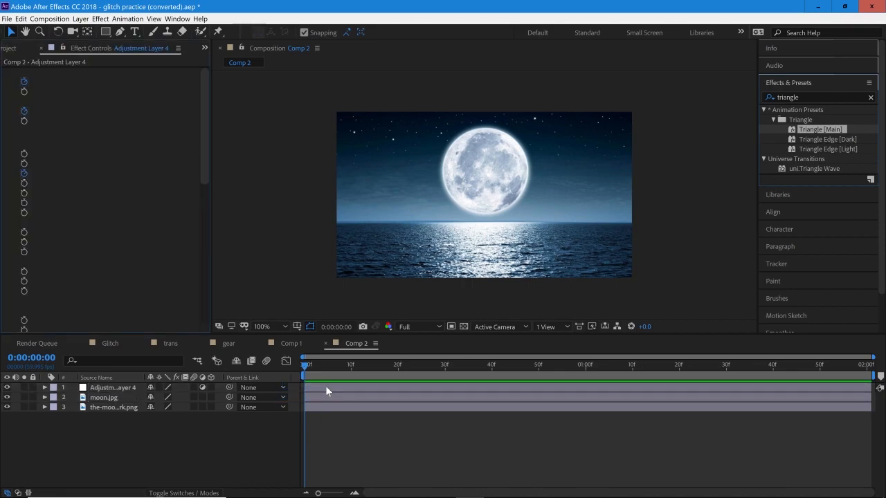
{"action": "left_click", "coordinate": [137, 388]}
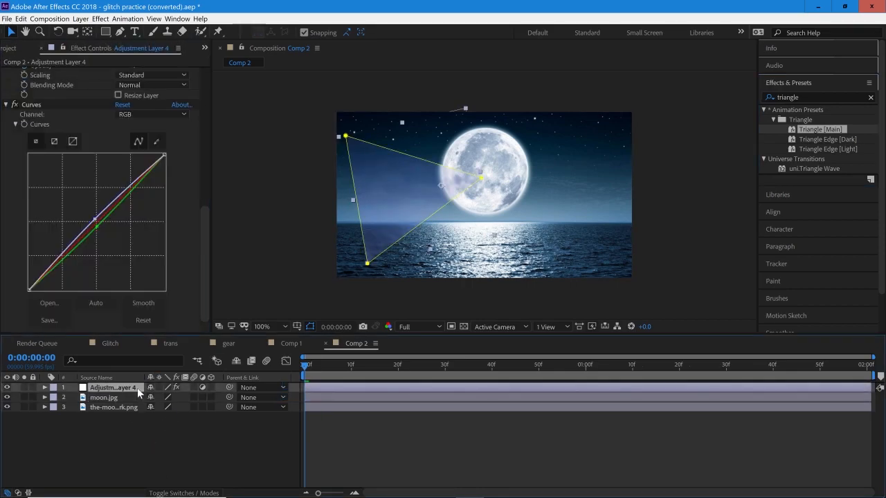
Add a second adjustment layer above the one carrying the triangle preset.
{"action": "right_click", "coordinate": [155, 429]}
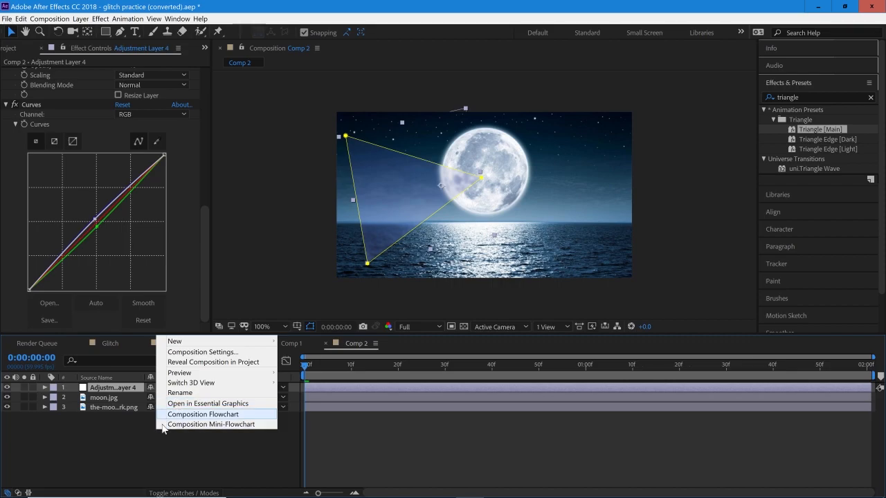
{"action": "mouse_move", "coordinate": [172, 346]}
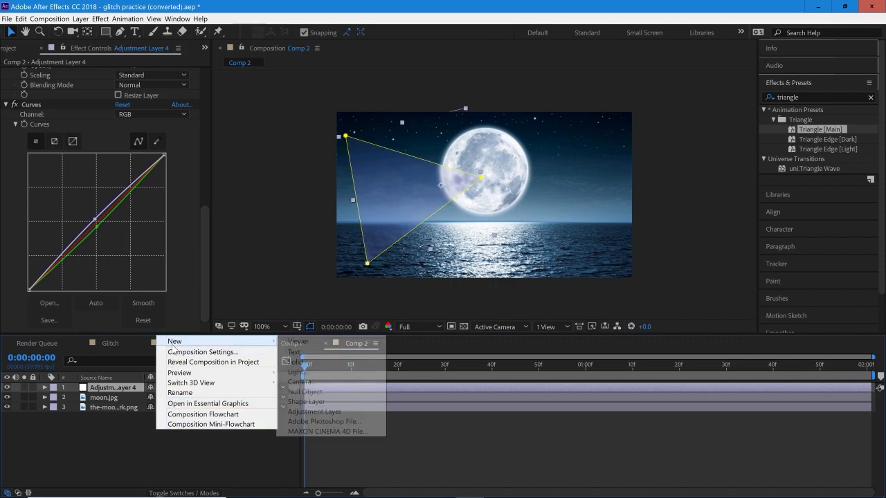
{"action": "left_click", "coordinate": [359, 412]}
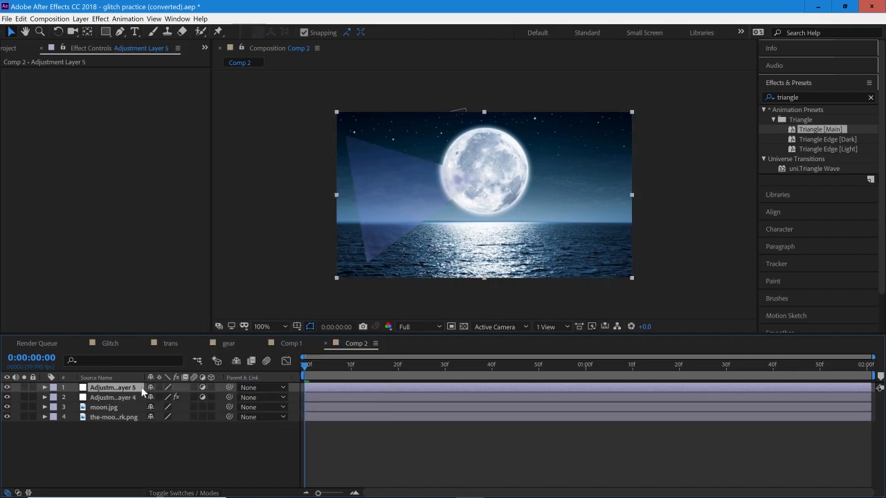
Copy all effects from Gaussian Blur through Curves on Adjustment Layer 4 to Adjustment Layer 5, and delete Adjustment Layer 4.
{"action": "left_click", "coordinate": [121, 397]}
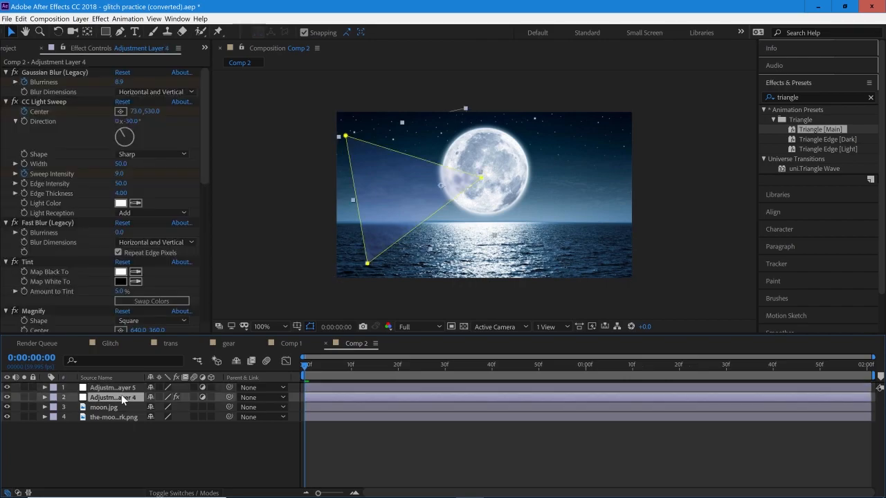
{"action": "left_click", "coordinate": [55, 72]}
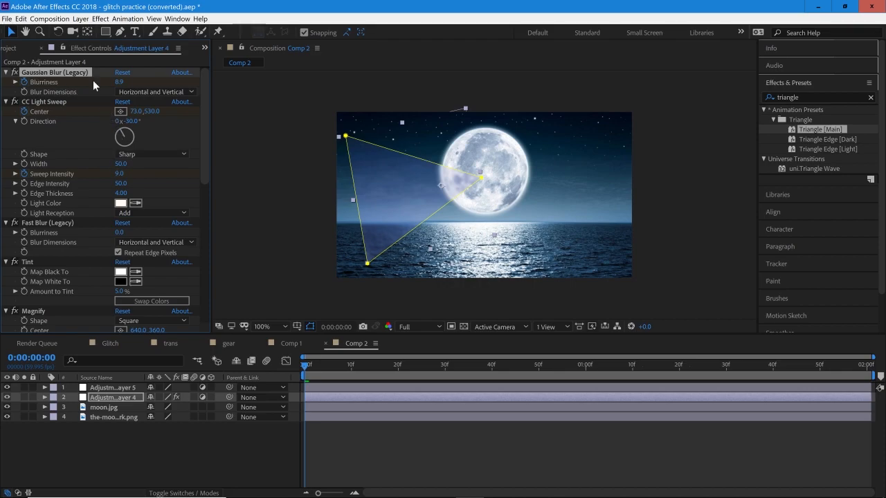
{"action": "left_click_drag", "start_coordinate": [202, 124], "coordinate": [197, 219]}
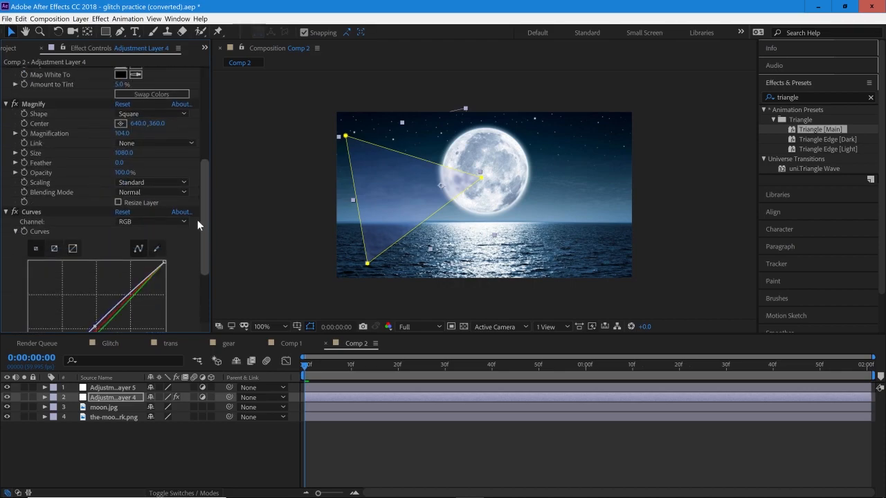
{"action": "left_click", "coordinate": [32, 206], "text": "shift"}
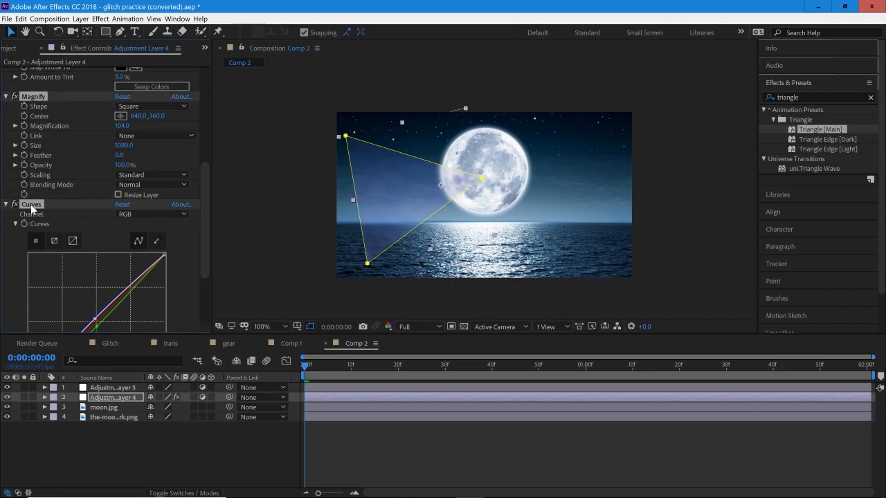
{"action": "left_click_drag", "start_coordinate": [204, 227], "coordinate": [199, 126]}
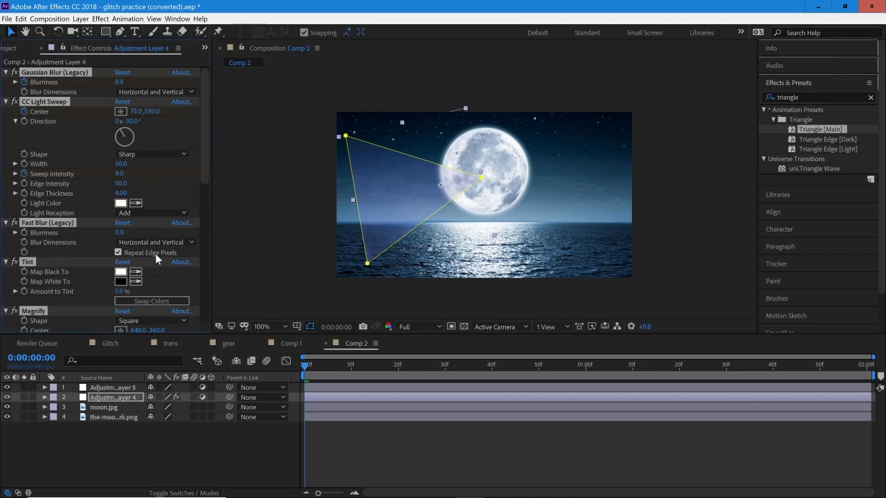
{"action": "left_click", "coordinate": [118, 389]}
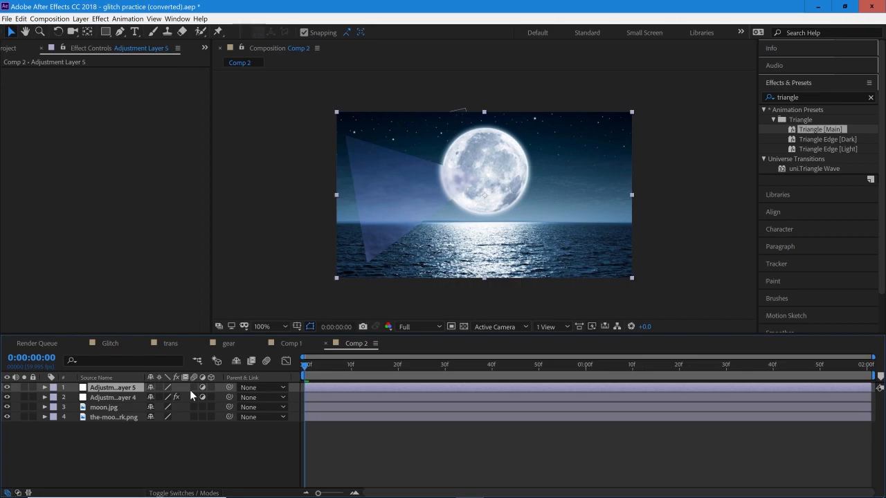
{"action": "key", "text": "ctrl+v"}
{"action": "left_click", "coordinate": [103, 399]}
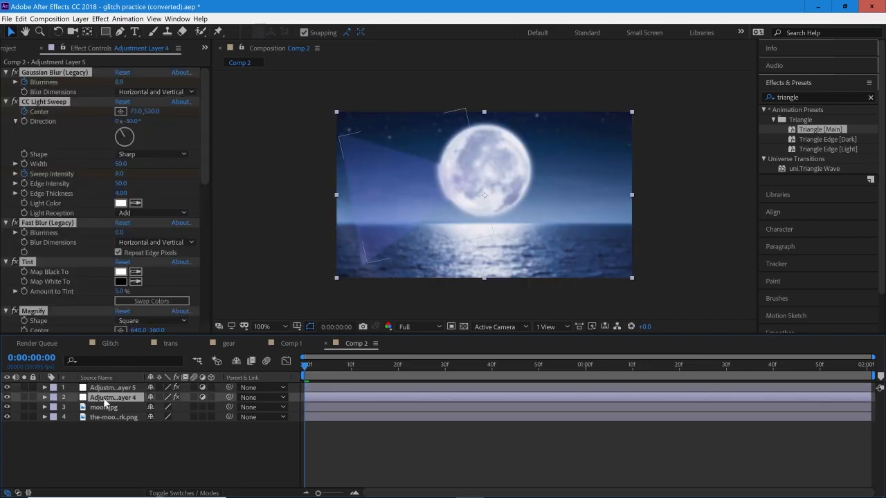
{"action": "key", "text": "Delete"}
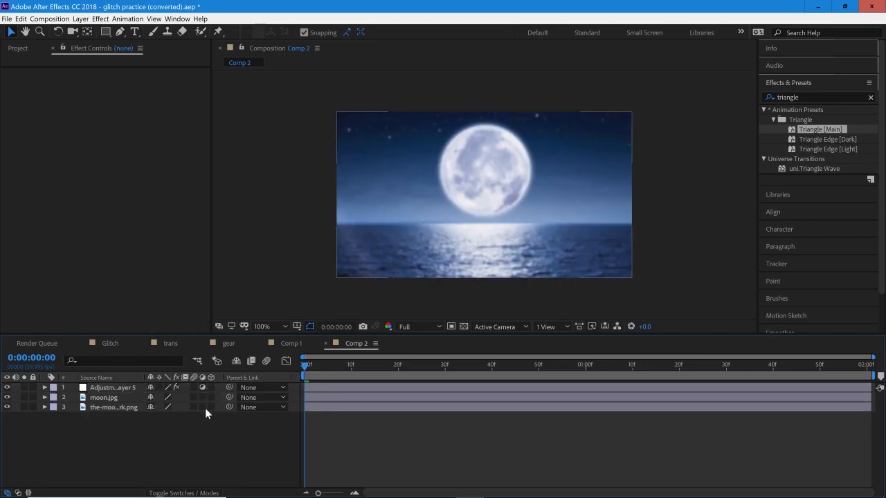
Disable the CC Light Sweep effect on Adjustment Layer 5.
{"action": "left_click", "coordinate": [116, 388]}
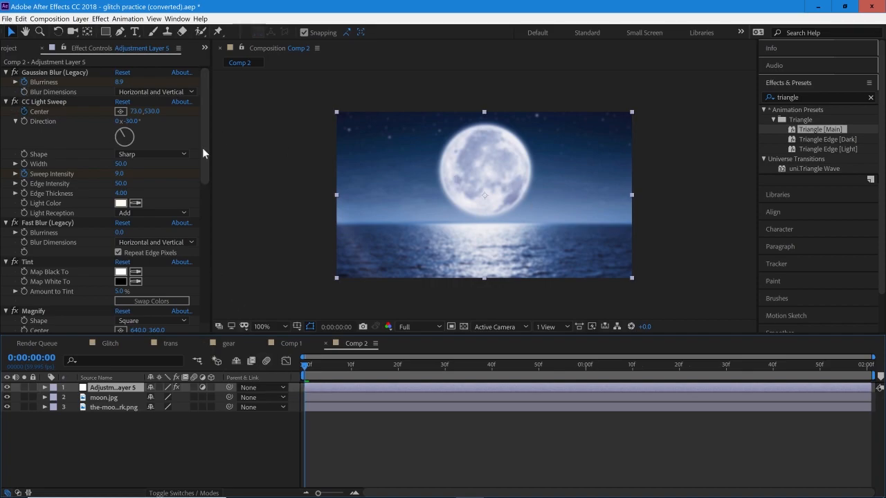
{"action": "left_click_drag", "start_coordinate": [205, 146], "coordinate": [66, 114]}
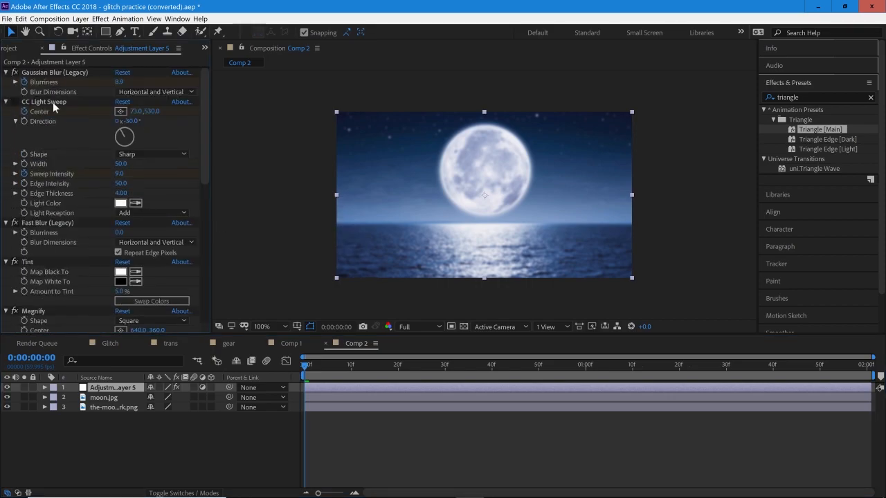
{"action": "left_click", "coordinate": [48, 75]}
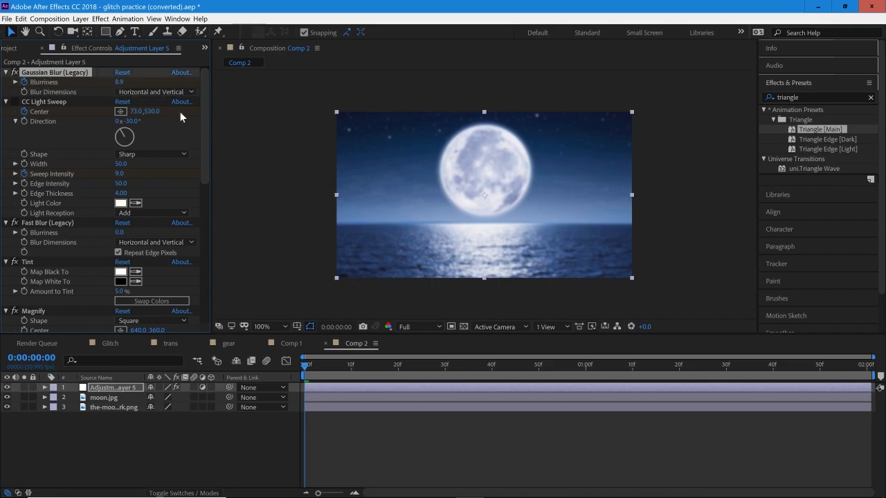
{"action": "mouse_move", "coordinate": [204, 127]}
{"action": "left_mouse_down"}
{"action": "mouse_move", "coordinate": [179, 244]}
{"action": "mouse_move", "coordinate": [221, 123]}
{"action": "left_mouse_up"}
{"action": "left_click", "coordinate": [346, 433]}
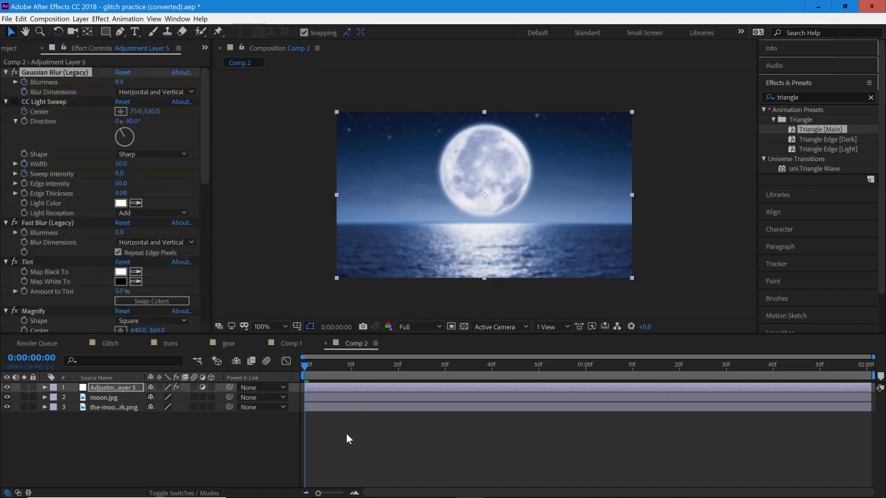
Delete all Blurriness, Center and Sweep Intensity keyframes on Adjustment Layer 5.
{"action": "left_click", "coordinate": [327, 389]}
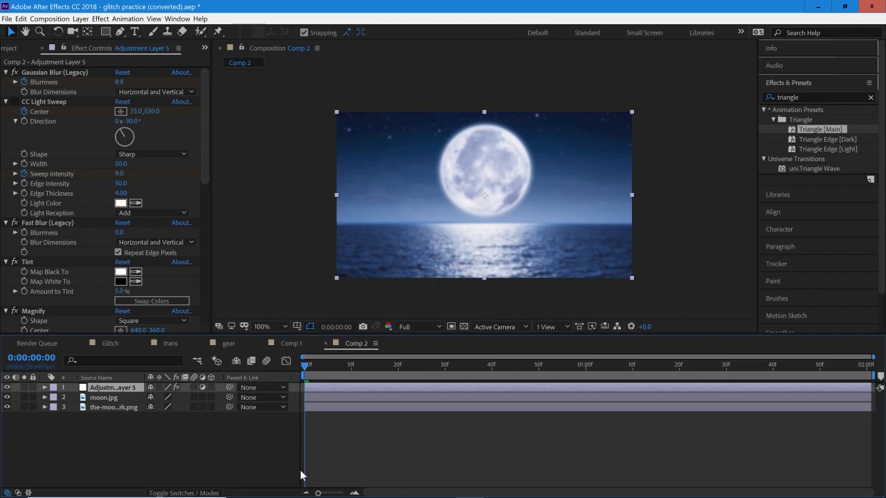
{"action": "key", "text": "u"}
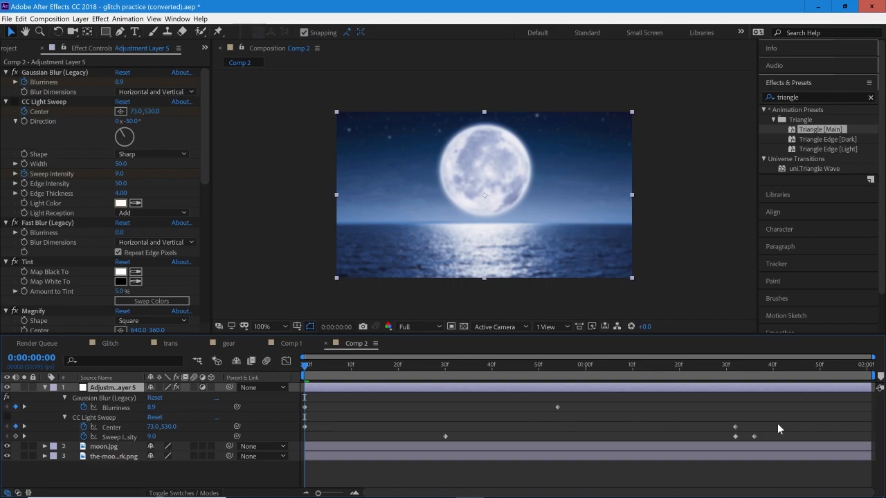
{"action": "left_click_drag", "start_coordinate": [791, 405], "coordinate": [295, 438]}
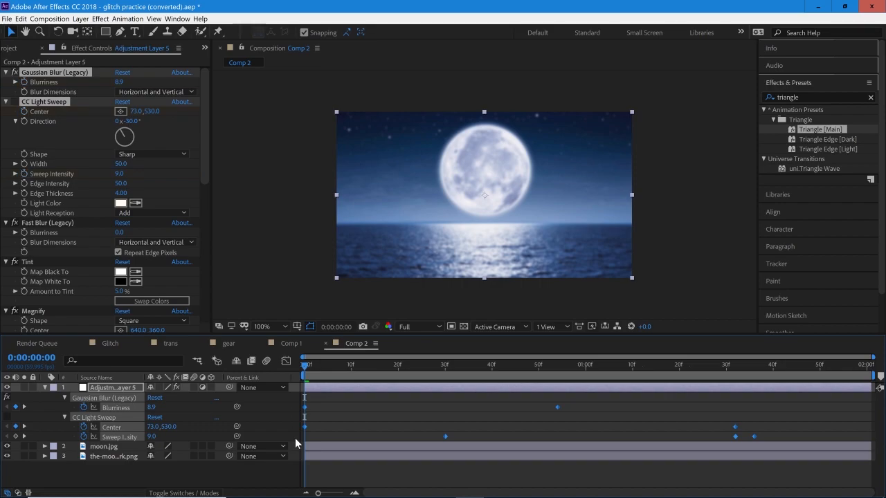
{"action": "key", "text": "Delete"}
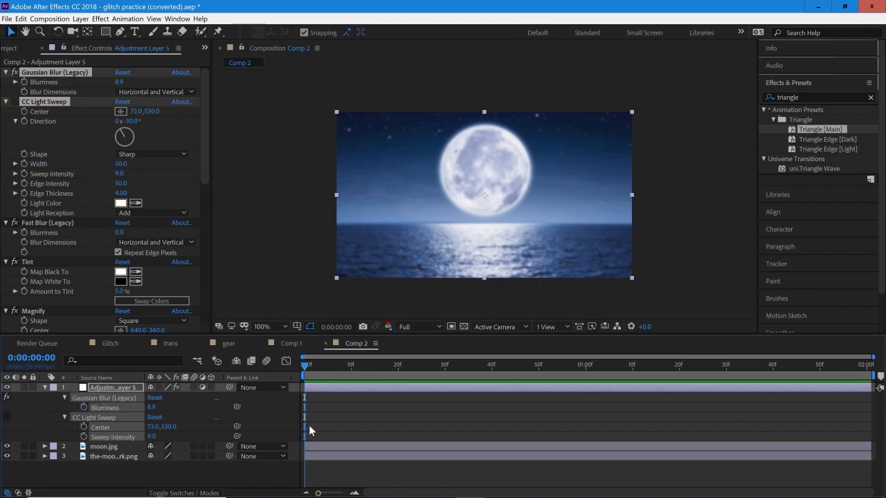
Set the Gaussian Blur (Legacy) Blurriness of Adjustment Layer 5 to 1.6.
{"action": "left_click", "coordinate": [323, 426]}
{"action": "left_click", "coordinate": [103, 410]}
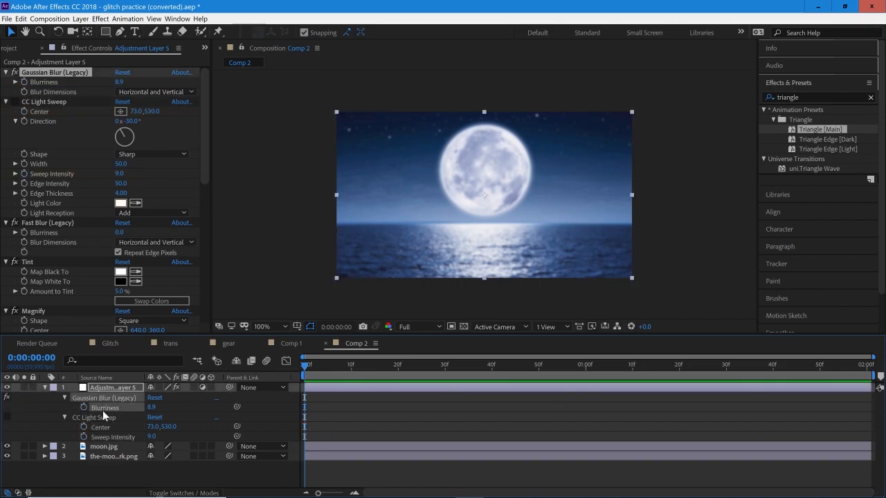
{"action": "left_click", "coordinate": [142, 409]}
{"action": "left_click_drag", "start_coordinate": [151, 407], "coordinate": [101, 407]}
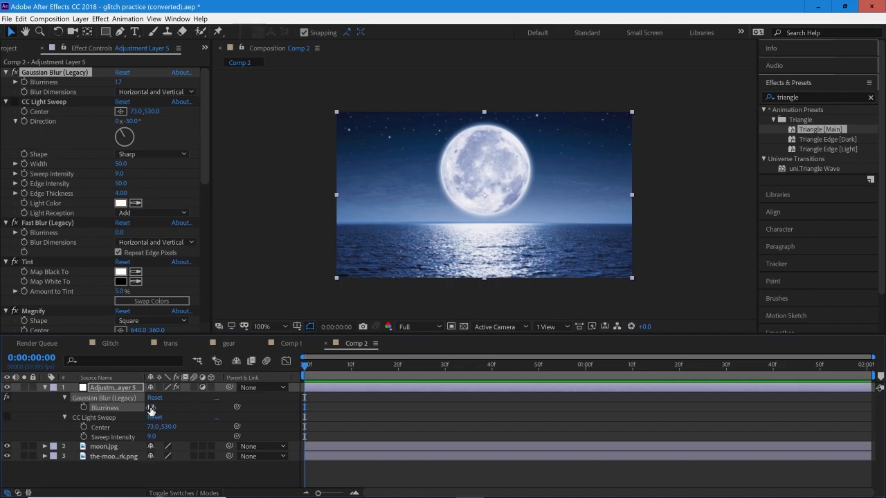
{"action": "left_click_drag", "start_coordinate": [151, 409], "coordinate": [153, 409]}
{"action": "left_click", "coordinate": [151, 407]}
{"action": "type", "text": "1.6"}
{"action": "key", "text": "Return"}
Toggle Adjustment Layer 5's visibility to compare the image with and without its effects, and review its Magnify and Curves settings.
{"action": "left_click_drag", "start_coordinate": [199, 167], "coordinate": [202, 143]}
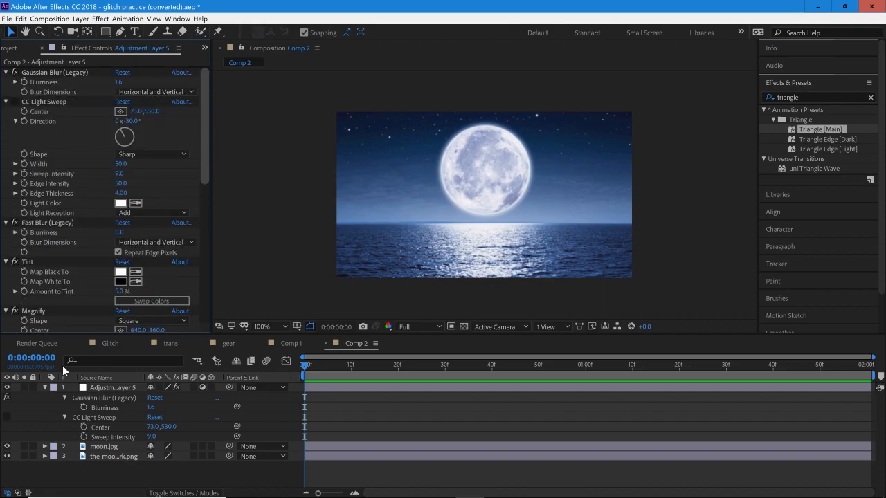
{"action": "left_click", "coordinate": [6, 388]}
{"action": "left_click", "coordinate": [5, 387]}
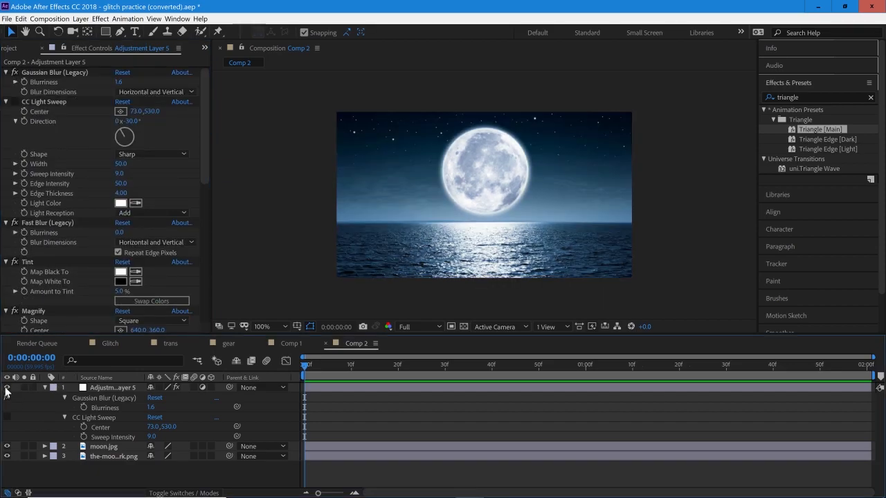
{"action": "left_click", "coordinate": [5, 388]}
{"action": "left_click", "coordinate": [6, 388]}
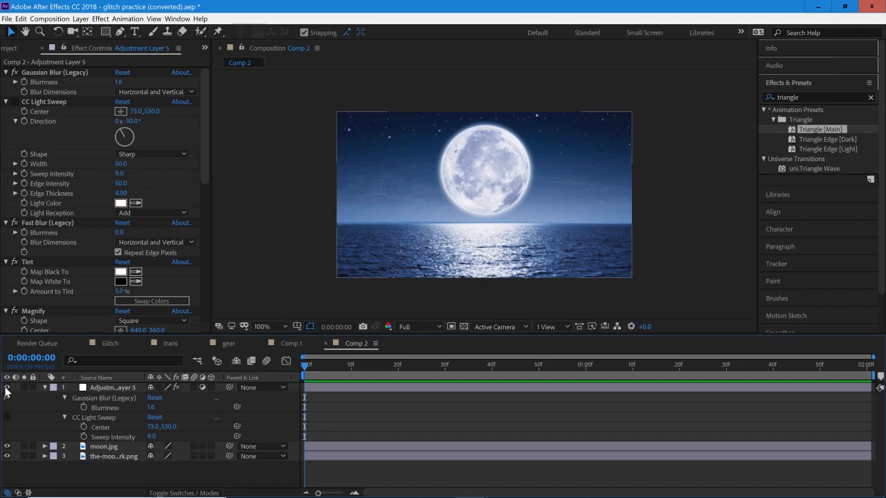
{"action": "left_click", "coordinate": [5, 388]}
{"action": "left_click", "coordinate": [6, 388]}
{"action": "scroll", "coordinate": [64, 282], "scroll_direction": "down", "scroll_amount": 8}
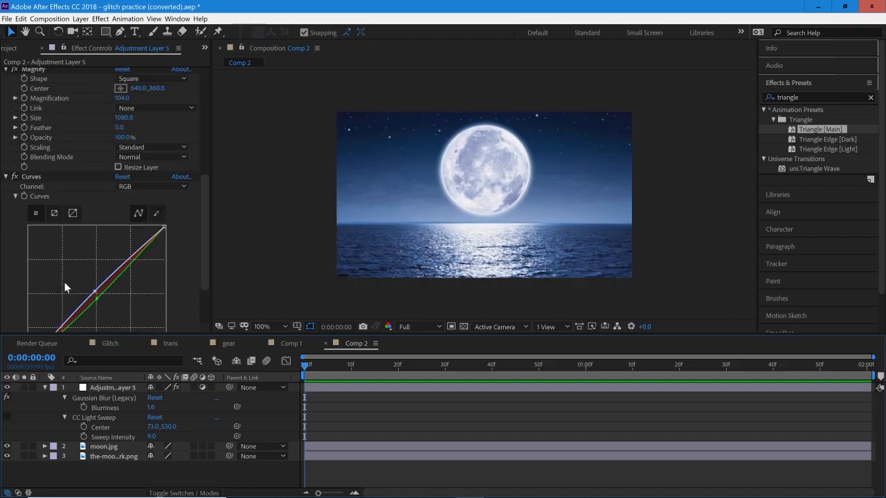
{"action": "scroll", "coordinate": [64, 282], "scroll_direction": "up", "scroll_amount": 8}
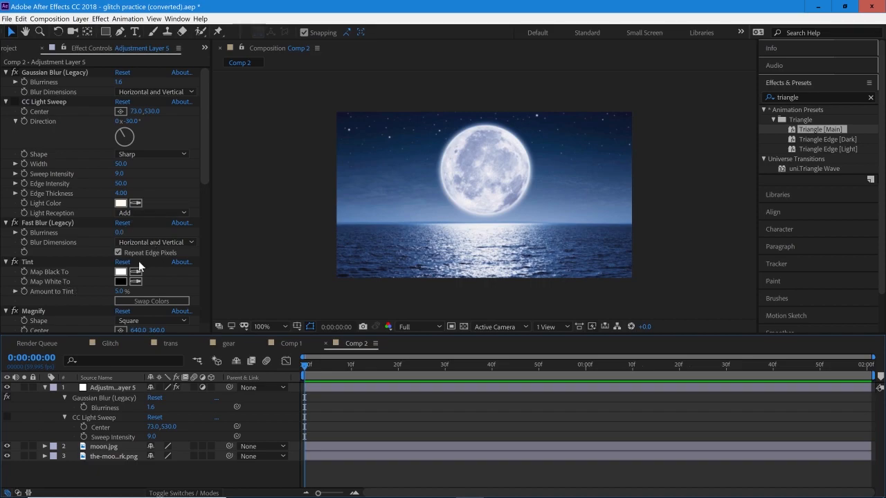
{"action": "scroll", "coordinate": [85, 250], "scroll_direction": "down", "scroll_amount": 10}
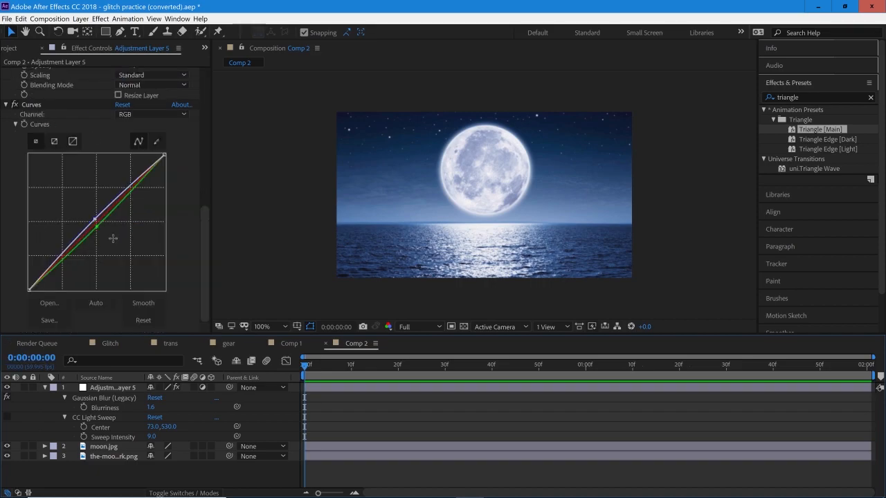
{"action": "scroll", "coordinate": [89, 205], "scroll_direction": "up", "scroll_amount": 10}
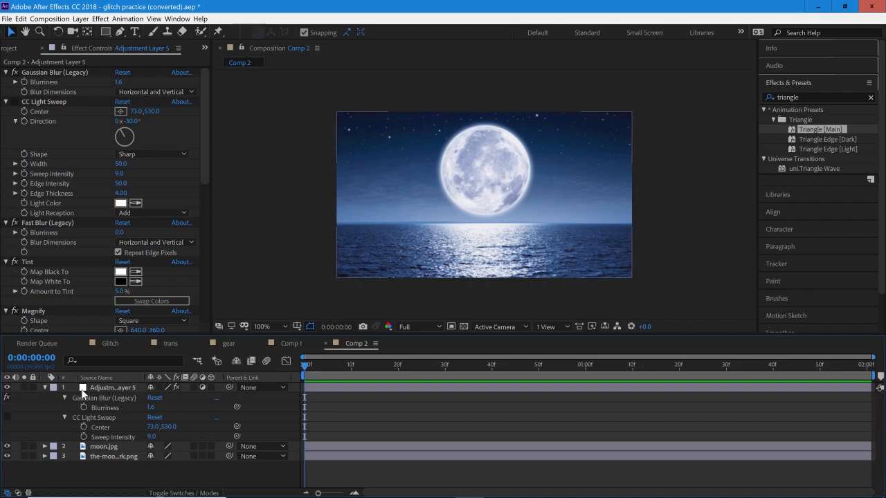
Reveal Adjustment Layer 5's Position, Scale and Rotation properties, and set its Rotation to -71°.
{"action": "left_click", "coordinate": [108, 387]}
{"action": "left_click", "coordinate": [44, 387]}
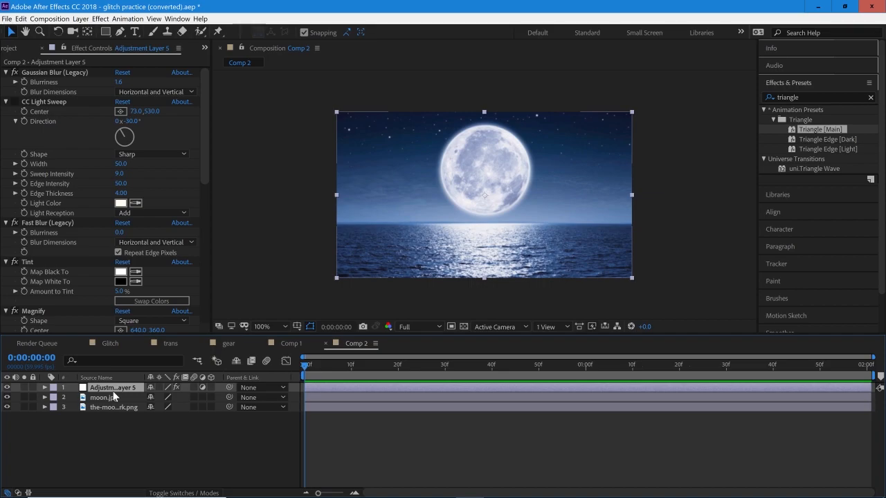
{"action": "key", "text": "s"}
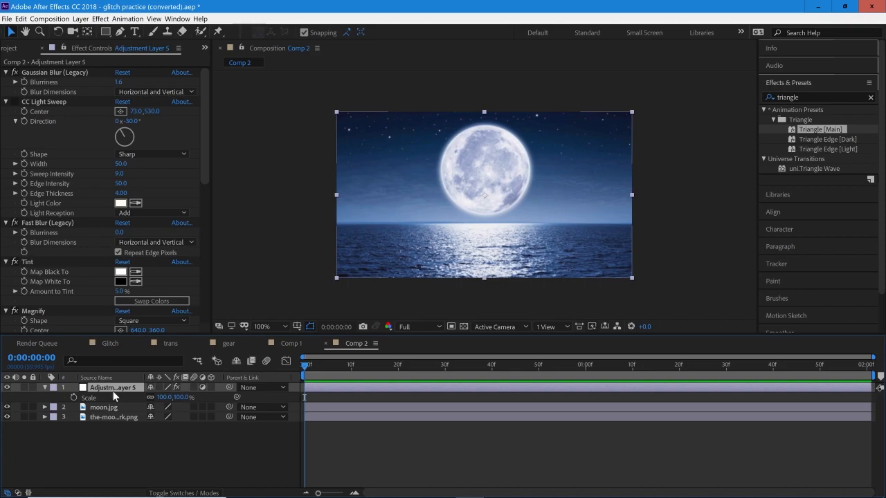
{"action": "key", "text": "shift+p"}
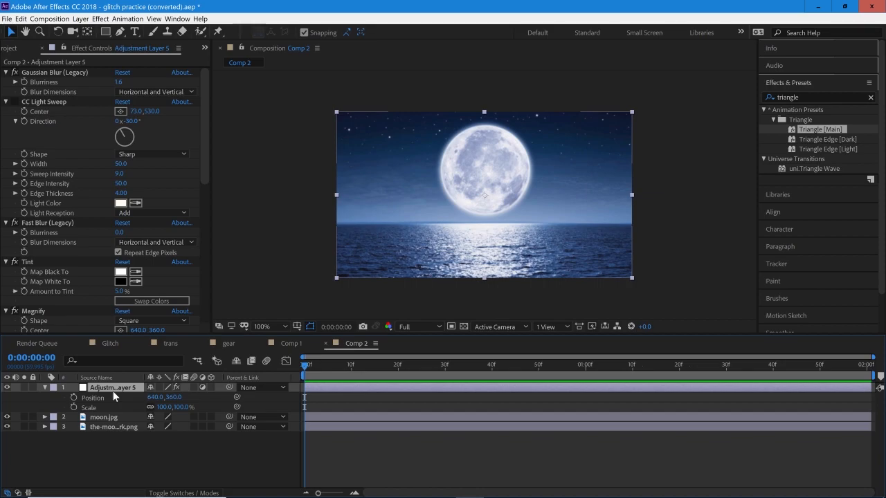
{"action": "key", "text": "shift+r"}
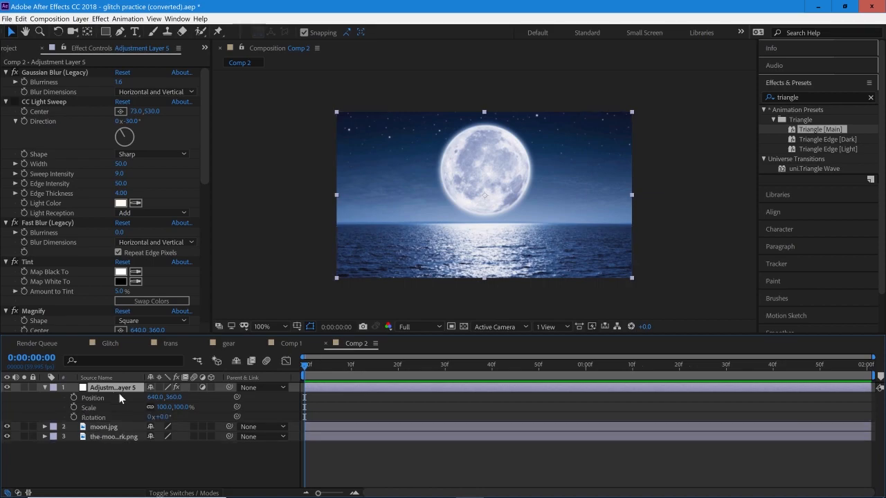
{"action": "left_click_drag", "start_coordinate": [160, 418], "coordinate": [149, 418]}
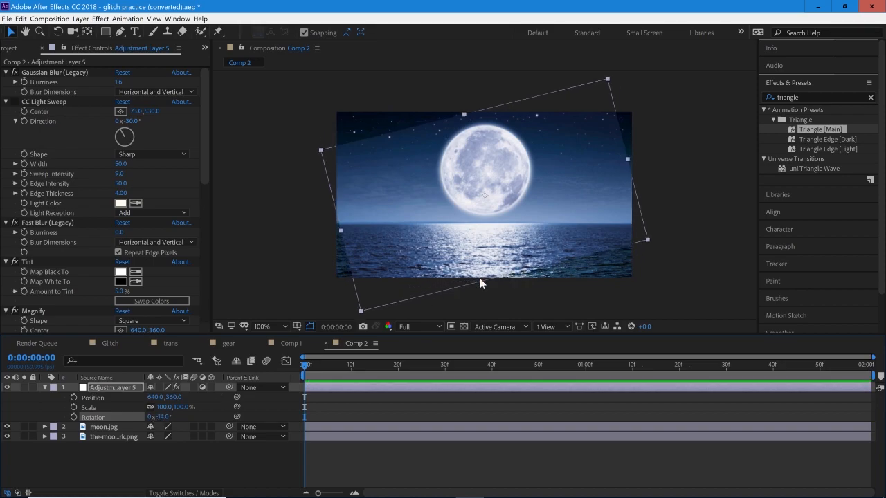
{"action": "left_click_drag", "start_coordinate": [159, 418], "coordinate": [123, 415]}
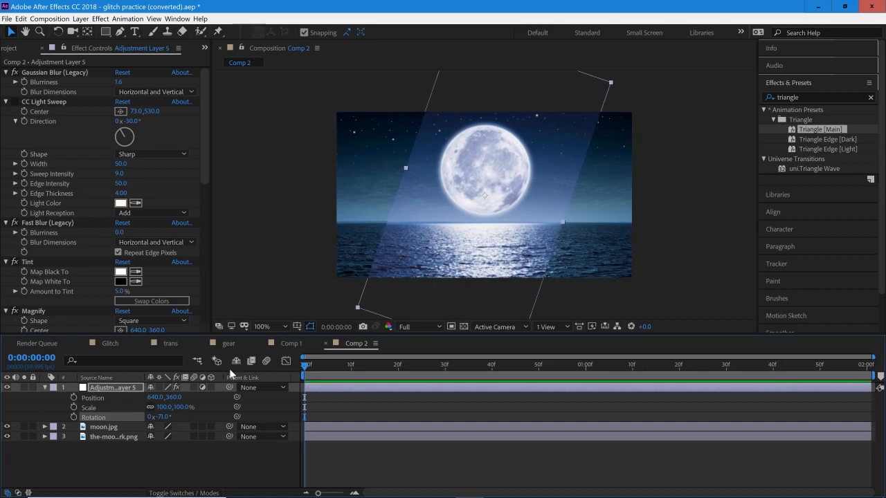
Unlink Adjustment Layer 5's scale proportions and set its vertical Scale to 50%, leaving the layer collapsed.
{"action": "left_click", "coordinate": [111, 409]}
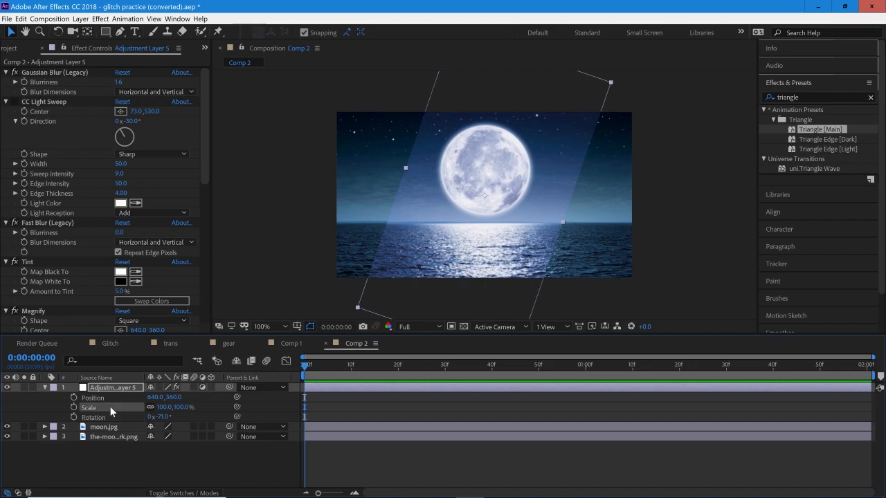
{"action": "left_click", "coordinate": [150, 408]}
{"action": "mouse_move", "coordinate": [179, 408]}
{"action": "left_mouse_down"}
{"action": "mouse_move", "coordinate": [159, 417]}
{"action": "mouse_move", "coordinate": [175, 408]}
{"action": "left_mouse_up"}
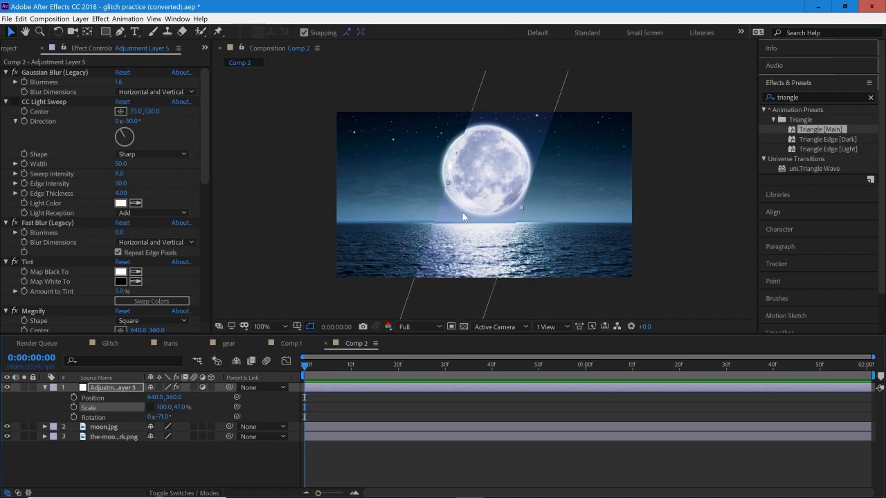
{"action": "left_click_drag", "start_coordinate": [182, 407], "coordinate": [185, 408]}
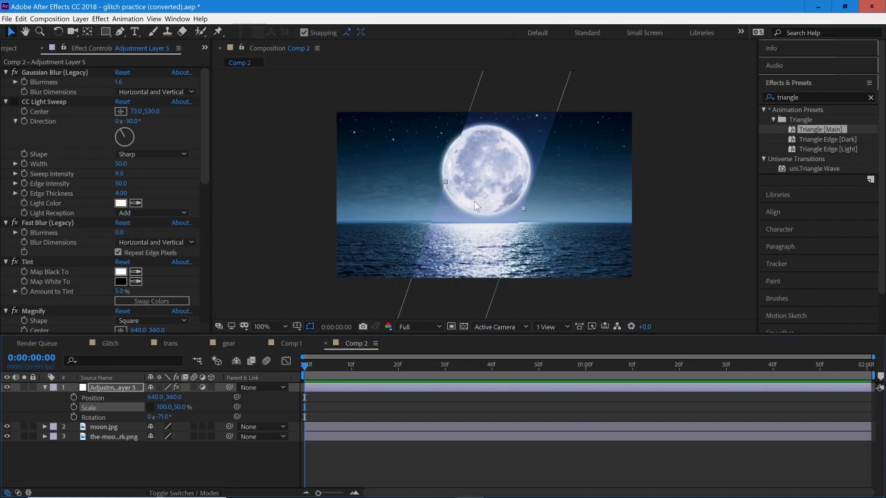
{"action": "left_click", "coordinate": [168, 470]}
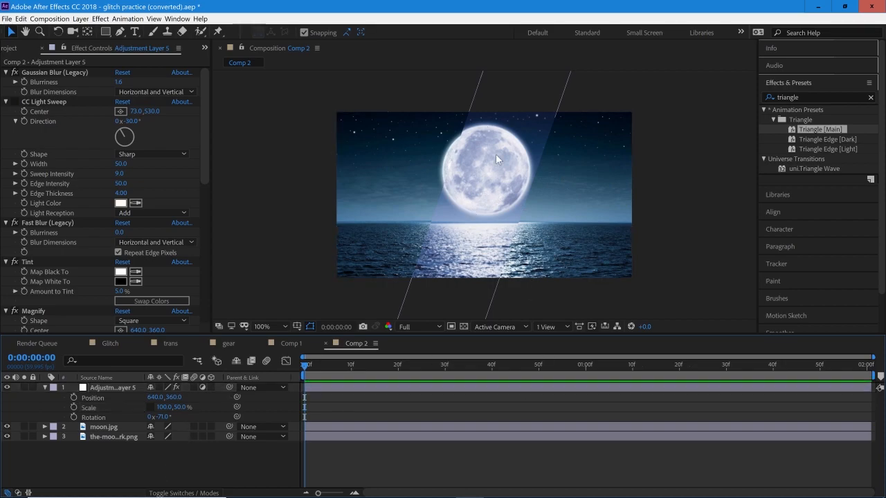
{"action": "left_click", "coordinate": [45, 387]}
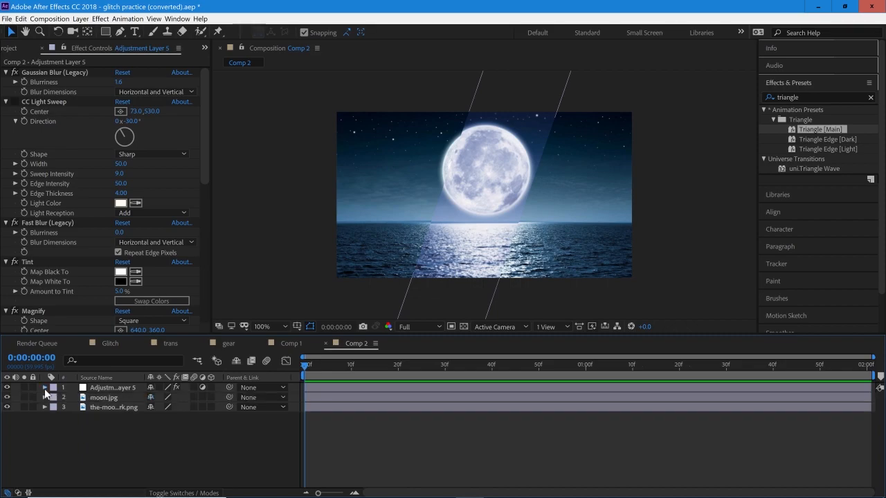
Duplicate Adjustment Layer 5 and set the copy's horizontal Position to 707.
{"action": "left_click", "coordinate": [113, 389]}
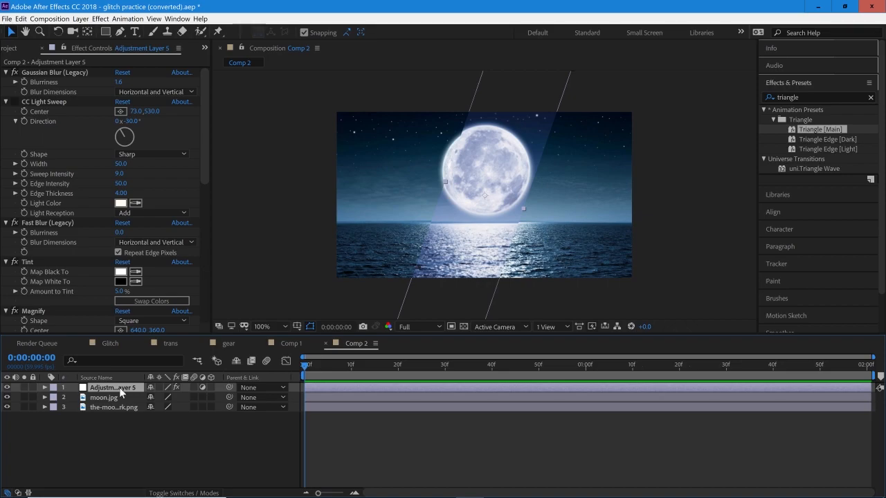
{"action": "key", "text": "ctrl+d"}
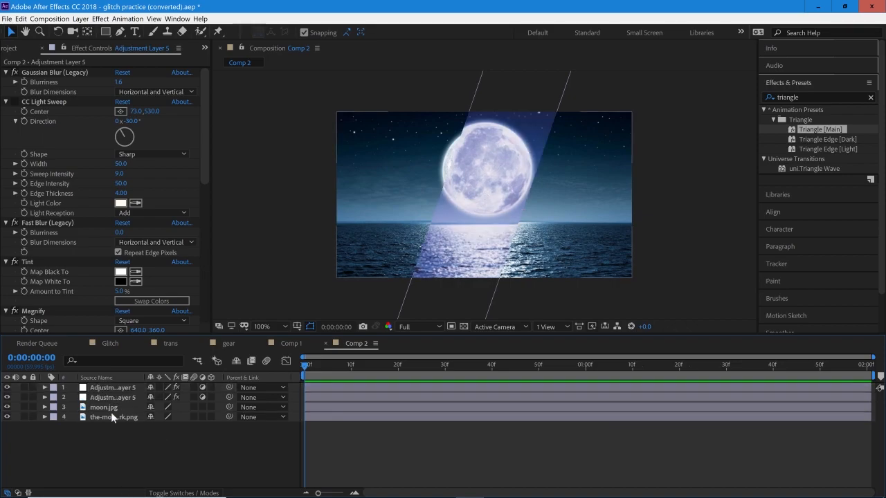
{"action": "left_click", "coordinate": [116, 389]}
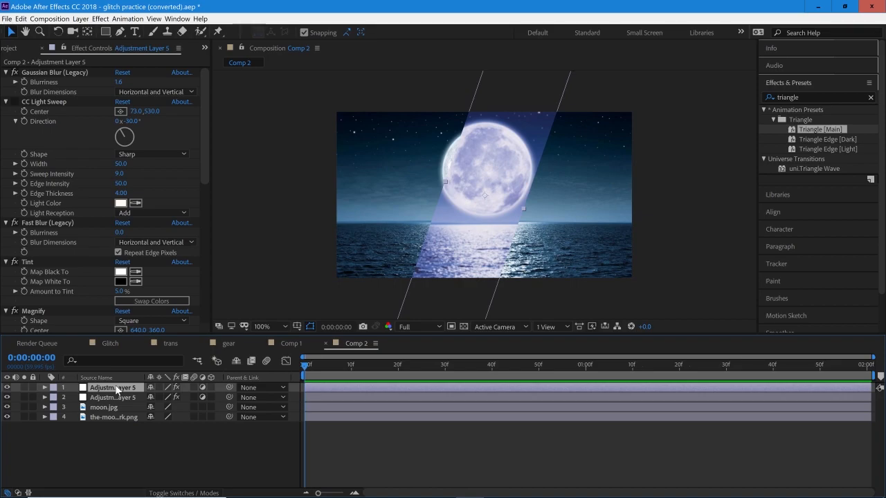
{"action": "key", "text": "p"}
{"action": "left_click_drag", "start_coordinate": [152, 400], "coordinate": [192, 402]}
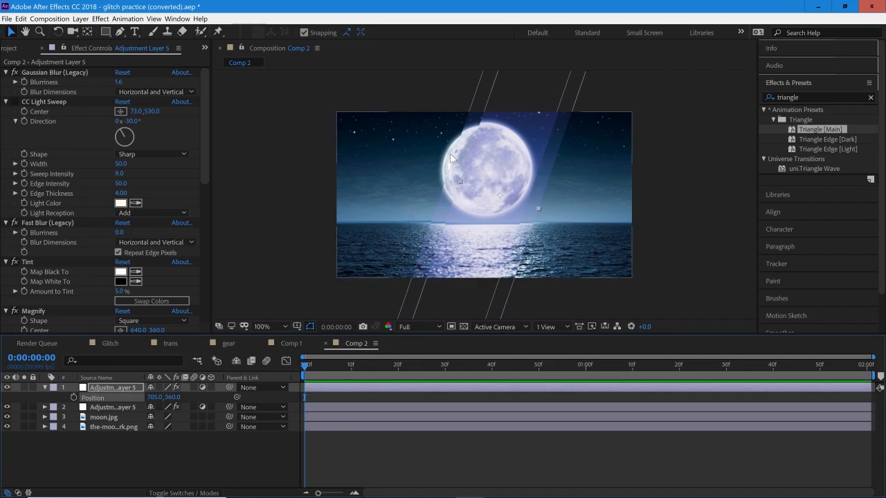
{"action": "left_click_drag", "start_coordinate": [153, 397], "coordinate": [159, 399]}
{"action": "left_click", "coordinate": [171, 448]}
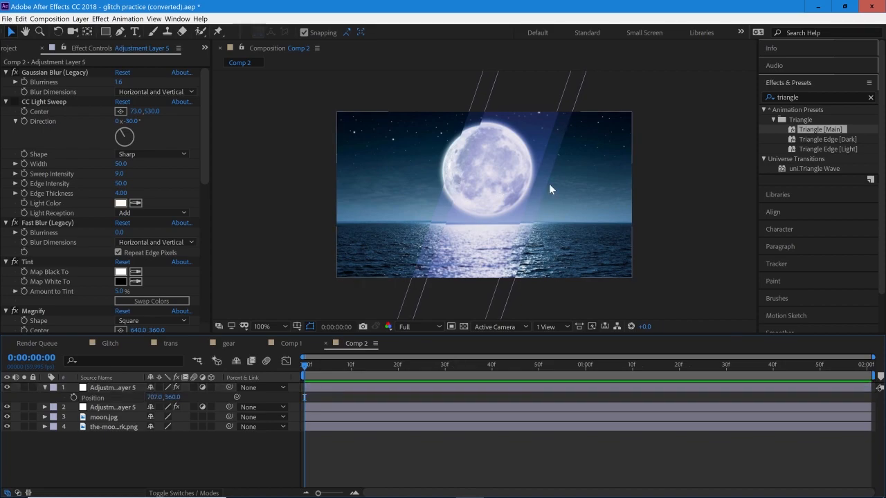
Duplicate the topmost adjustment layer, set the new copy's horizontal Position to 780, and collapse both layers.
{"action": "left_click", "coordinate": [93, 386]}
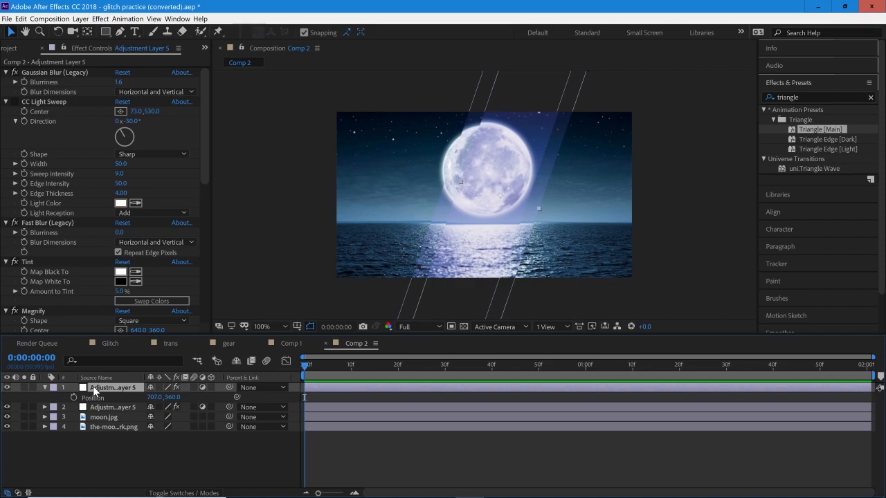
{"action": "key", "text": "ctrl+d"}
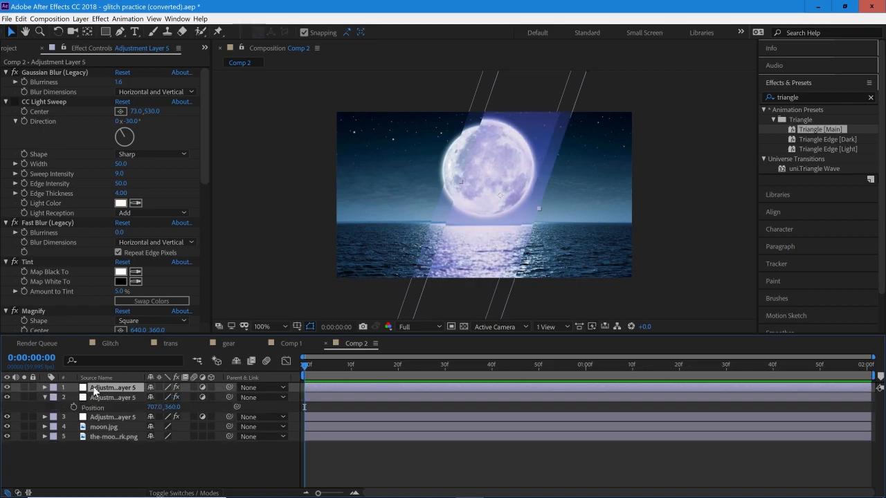
{"action": "key", "text": "p"}
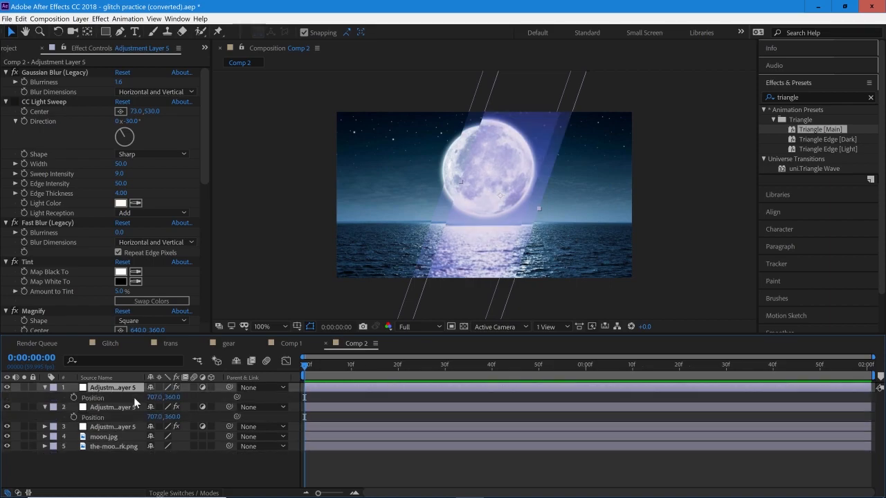
{"action": "left_click_drag", "start_coordinate": [149, 398], "coordinate": [196, 405]}
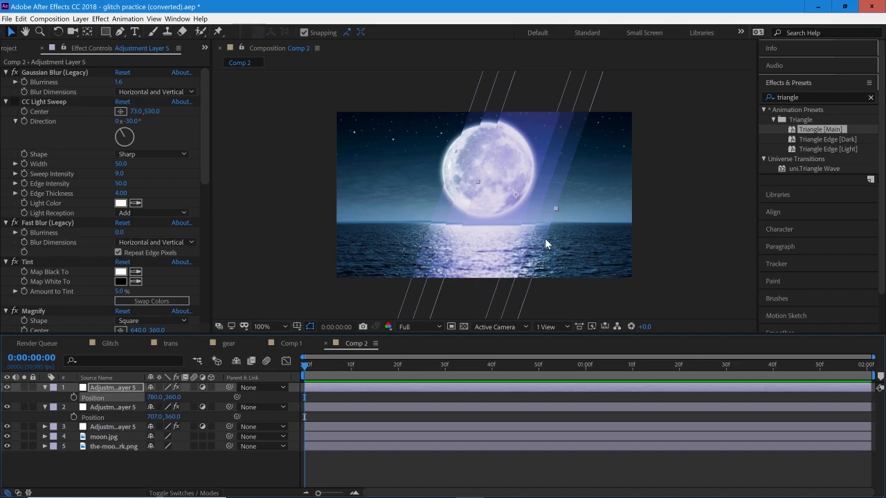
{"action": "left_click", "coordinate": [45, 388]}
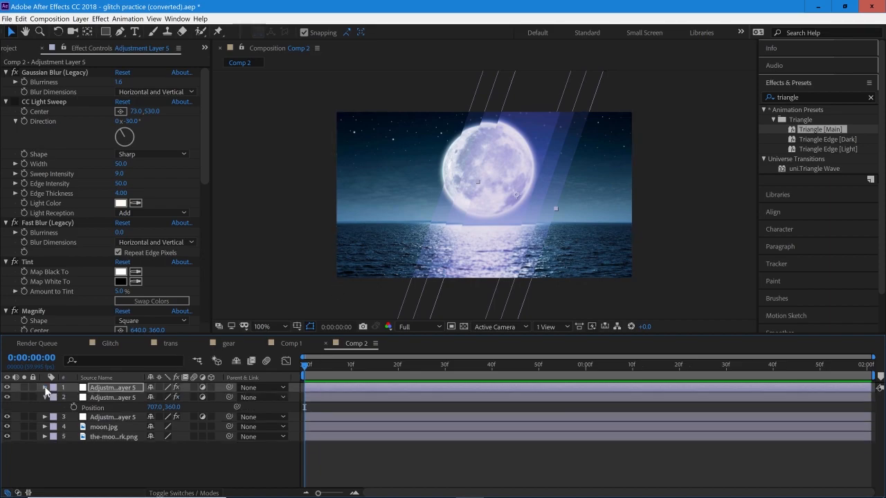
{"action": "left_click", "coordinate": [45, 397]}
Disable the Tint effect on the topmost adjustment layer.
{"action": "left_click", "coordinate": [110, 397]}
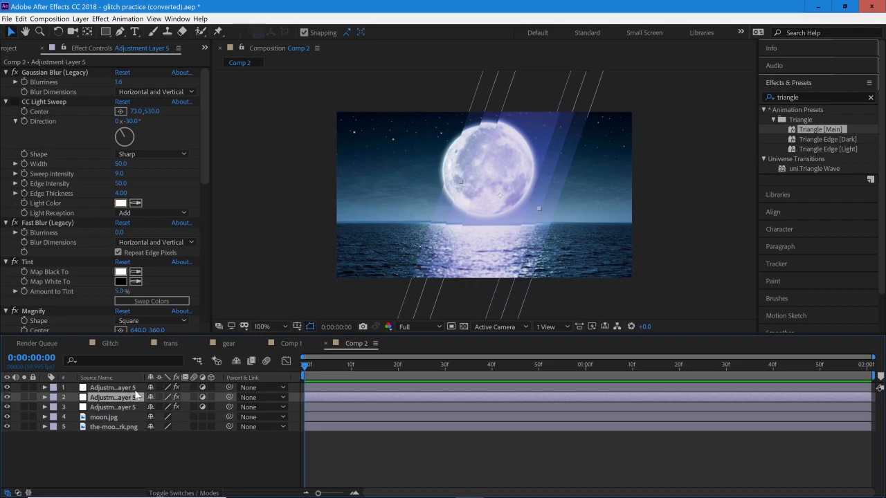
{"action": "left_click", "coordinate": [135, 389]}
{"action": "left_click", "coordinate": [103, 399]}
{"action": "left_click", "coordinate": [109, 387]}
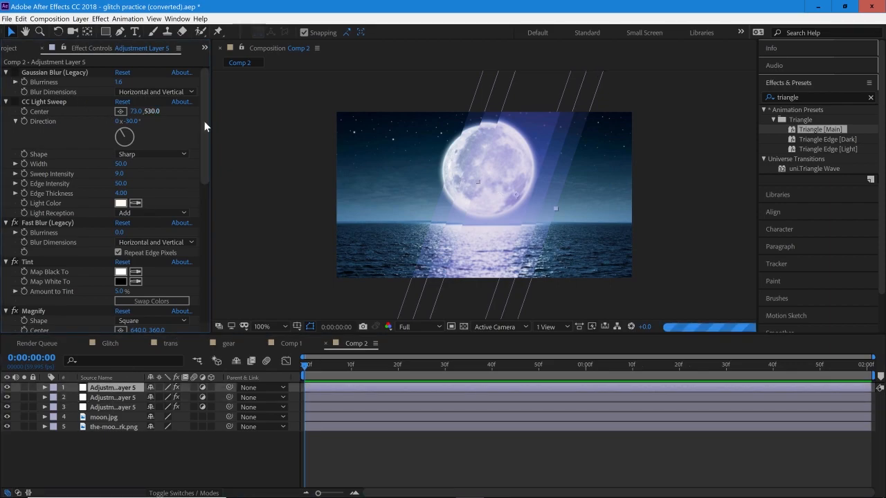
{"action": "left_click_drag", "start_coordinate": [201, 130], "coordinate": [204, 225]}
{"action": "left_click", "coordinate": [15, 163]}
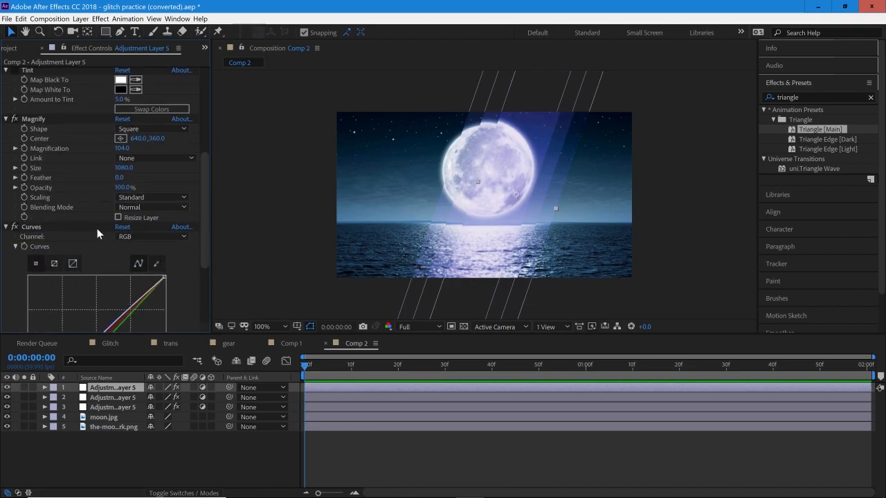
{"action": "scroll", "coordinate": [75, 237], "scroll_direction": "up", "scroll_amount": 5}
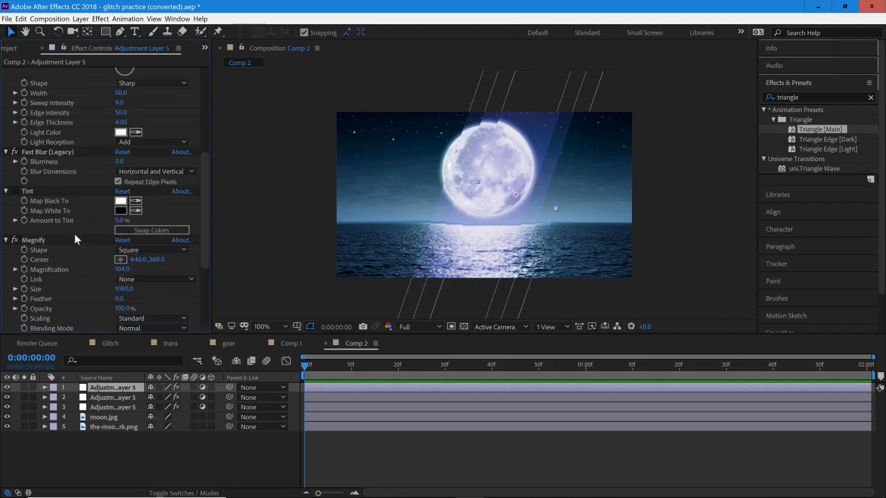
Toggle the Tint effect off and on for the adjustment layer in row 2 to compare the look.
{"action": "left_click", "coordinate": [98, 398]}
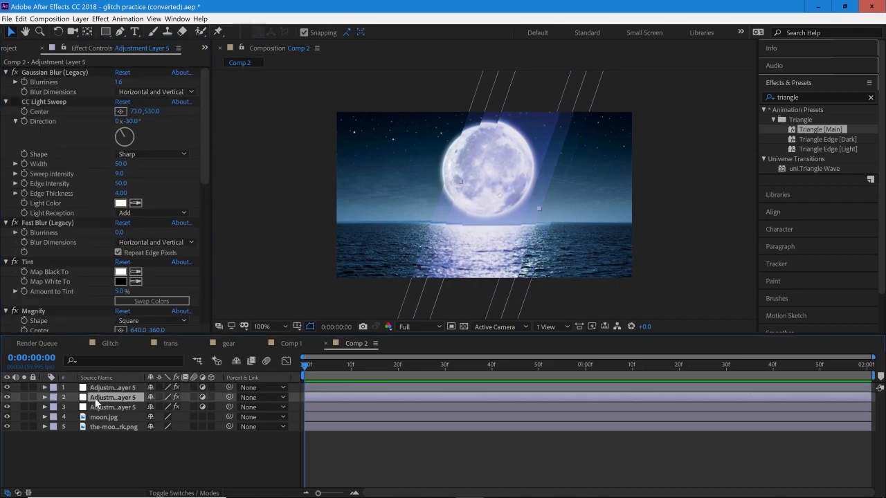
{"action": "left_click_drag", "start_coordinate": [206, 127], "coordinate": [202, 149]}
{"action": "left_click", "coordinate": [14, 216]}
{"action": "left_click", "coordinate": [15, 217]}
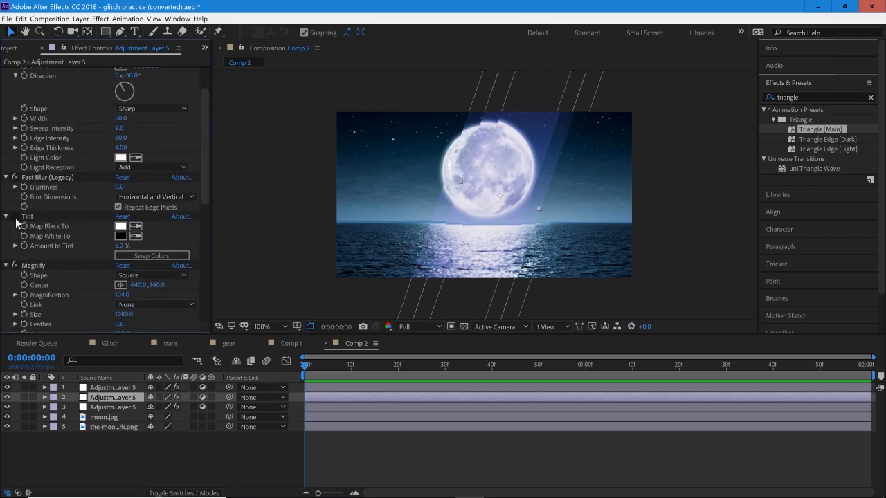
{"action": "left_click", "coordinate": [16, 218]}
Raise the midpoint of the RGB curve slightly in the Curves effect of the adjustment layer in row 2.
{"action": "left_click_drag", "start_coordinate": [202, 166], "coordinate": [184, 225]}
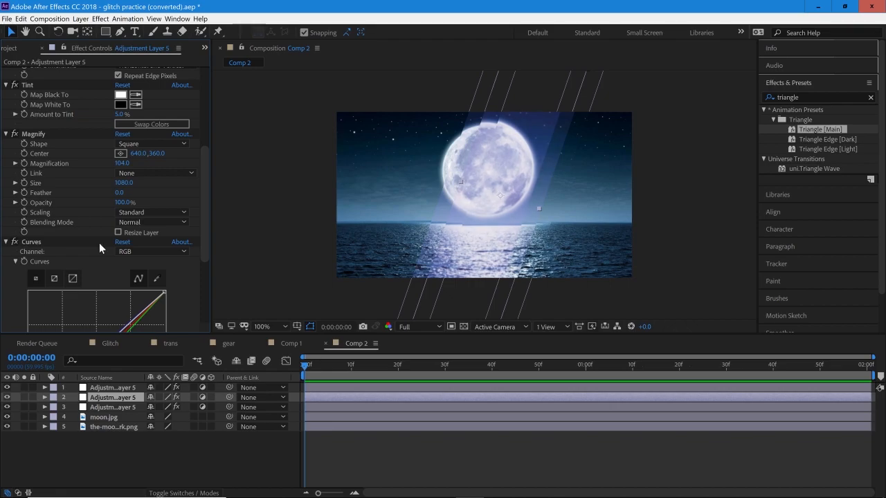
{"action": "left_click_drag", "start_coordinate": [204, 229], "coordinate": [194, 274]}
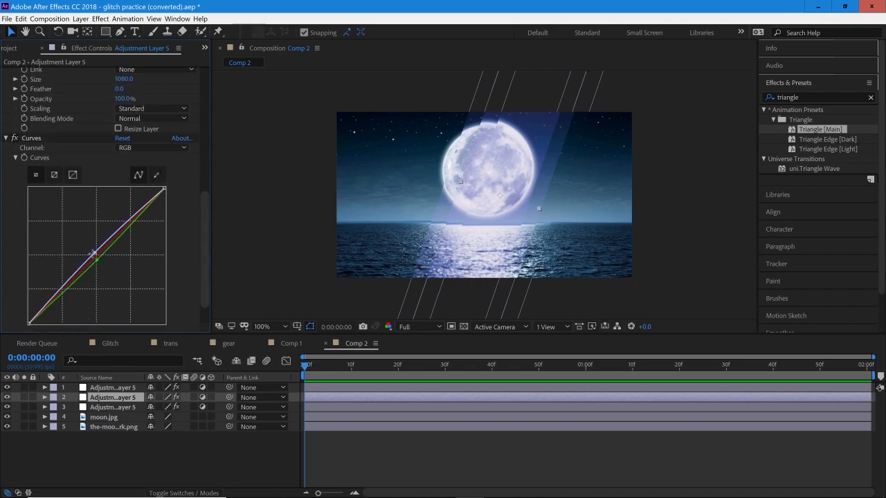
{"action": "left_click_drag", "start_coordinate": [93, 253], "coordinate": [95, 251]}
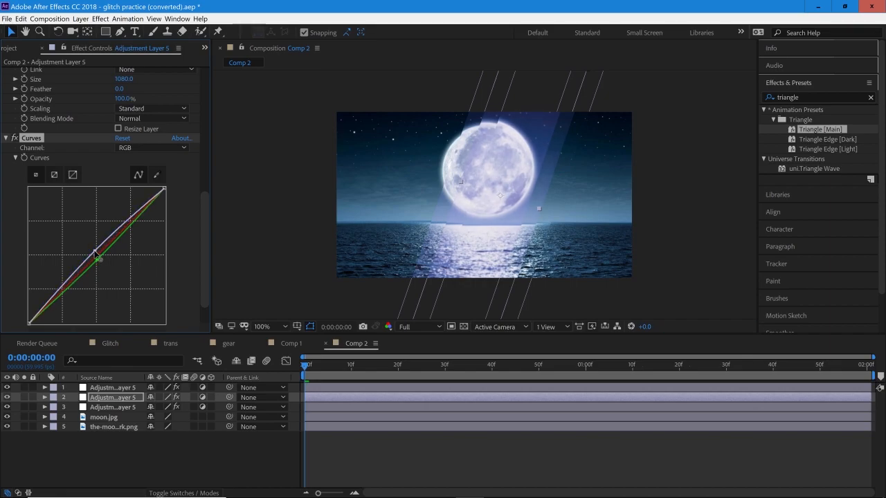
{"action": "left_click_drag", "start_coordinate": [204, 256], "coordinate": [203, 276]}
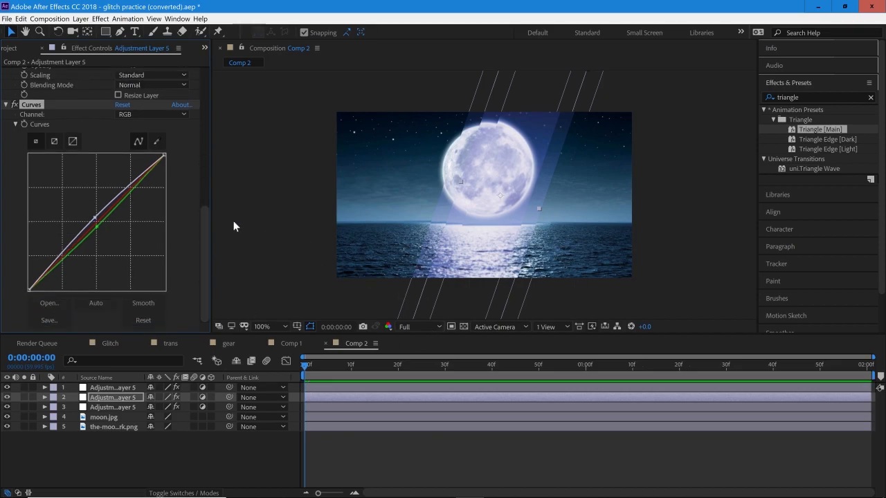
{"action": "scroll", "coordinate": [121, 192], "scroll_direction": "up", "scroll_amount": 10}
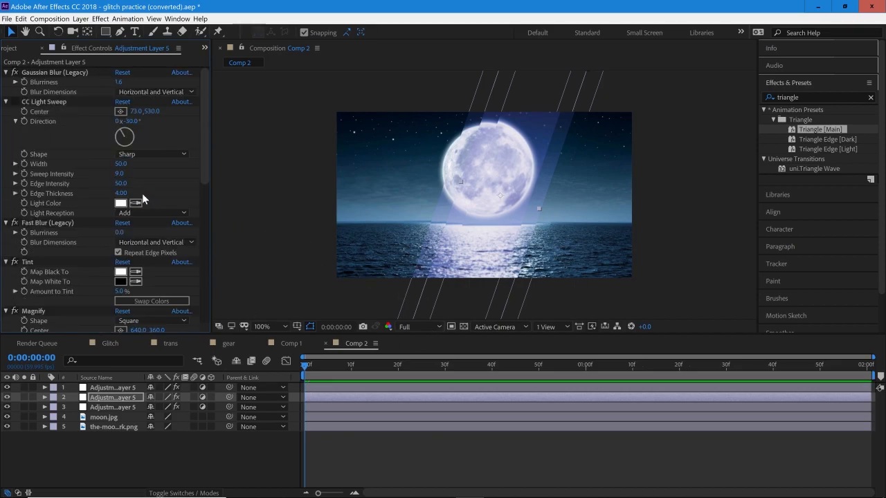
Try to parent the two topmost adjustment layers to the adjustment layer in row 3.
{"action": "left_click", "coordinate": [352, 440]}
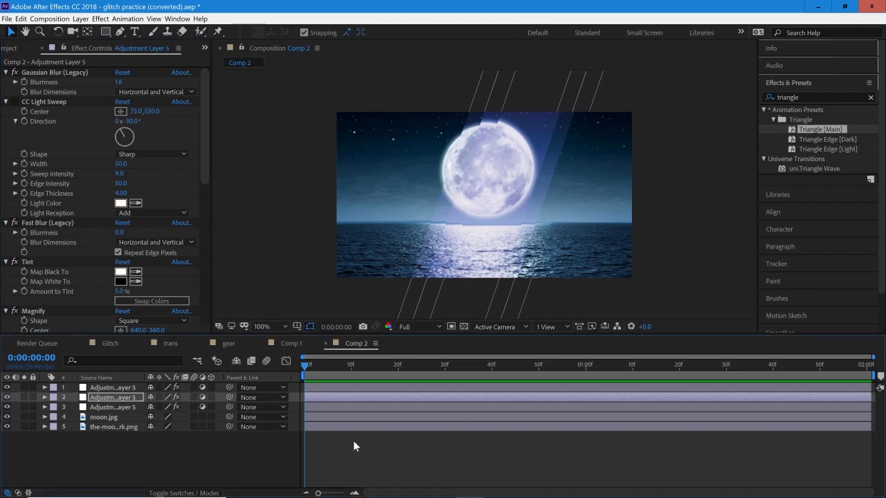
{"action": "left_click", "coordinate": [109, 388]}
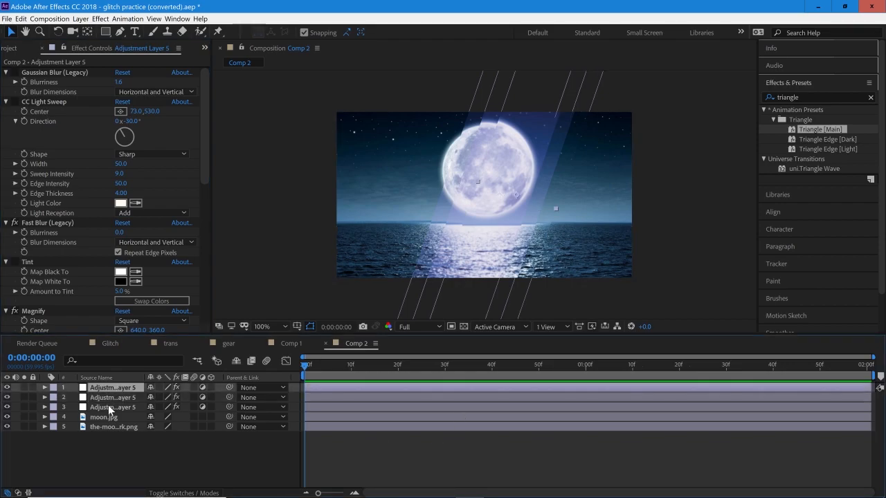
{"action": "left_click", "coordinate": [108, 405]}
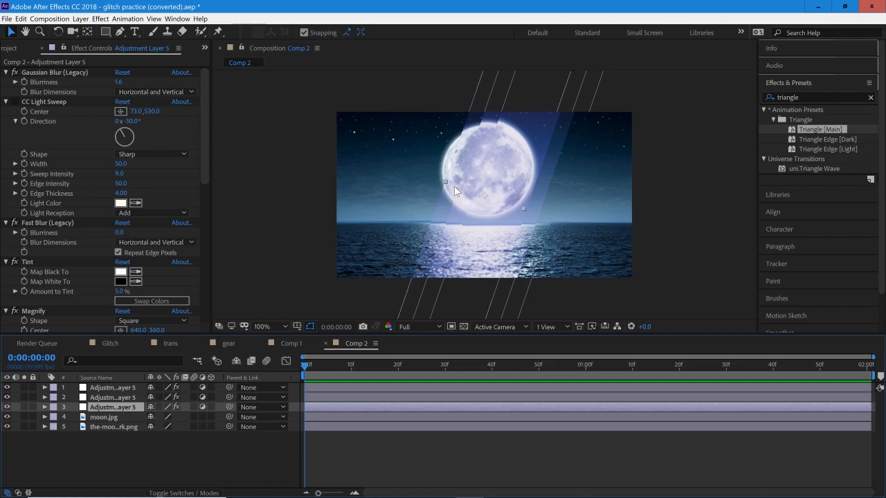
{"action": "left_click", "coordinate": [111, 388]}
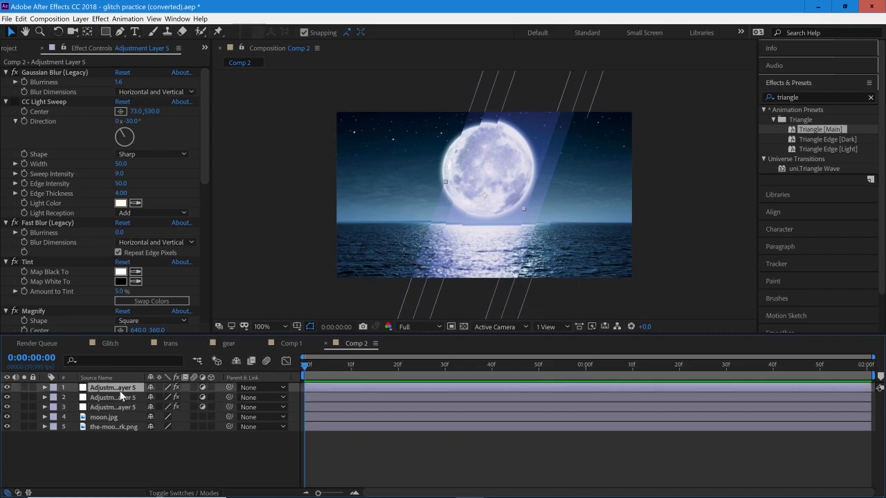
{"action": "left_click", "coordinate": [111, 398]}
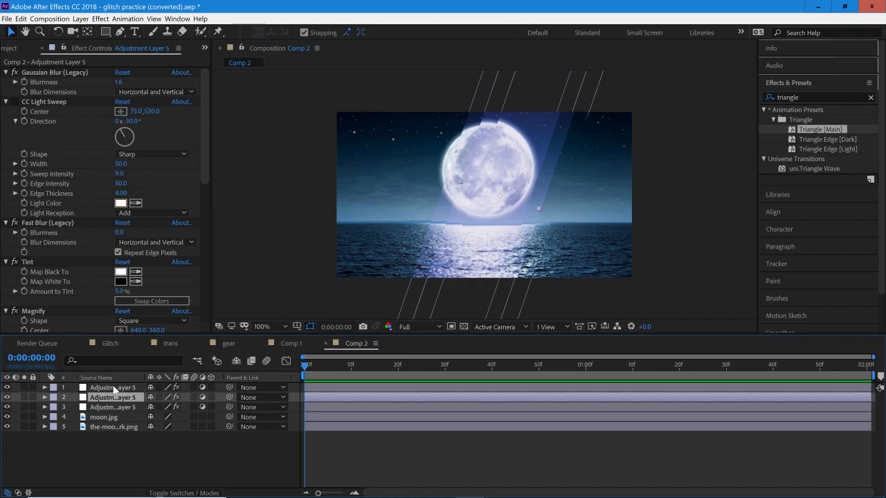
{"action": "left_click", "coordinate": [113, 388], "text": "ctrl"}
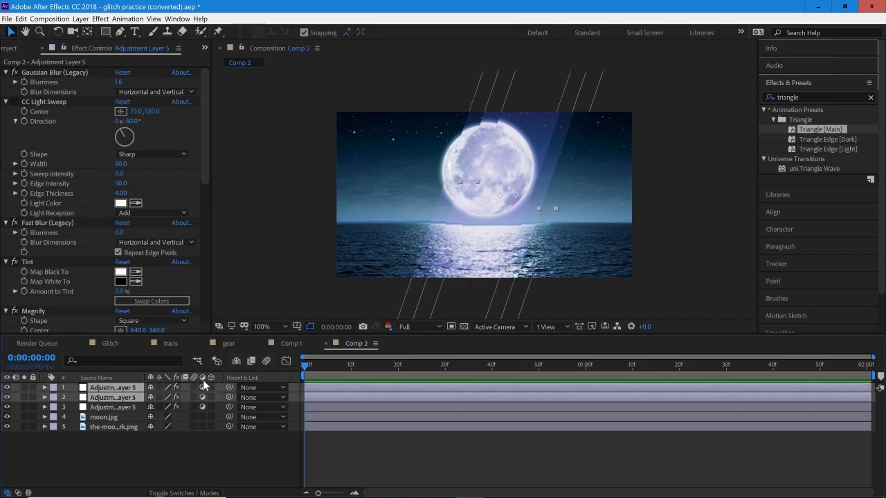
{"action": "left_click_drag", "start_coordinate": [229, 388], "coordinate": [112, 408]}
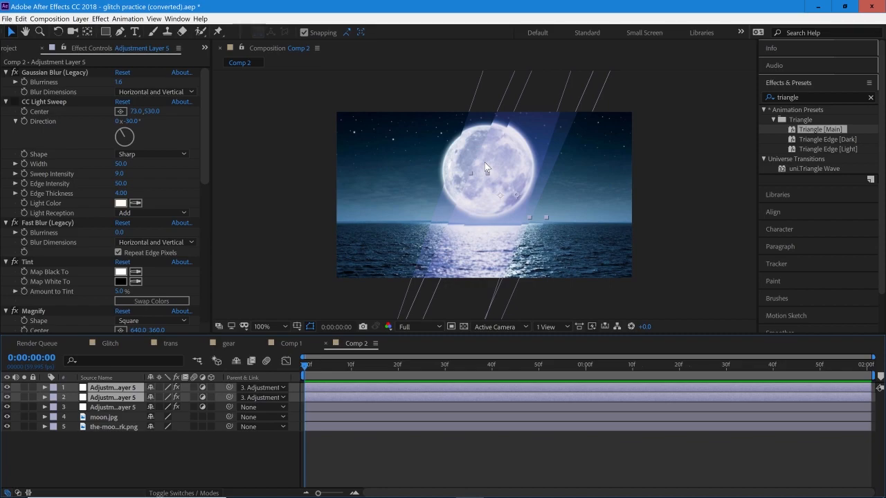
{"action": "key", "text": "ctrl+z"}
{"action": "left_click", "coordinate": [218, 437]}
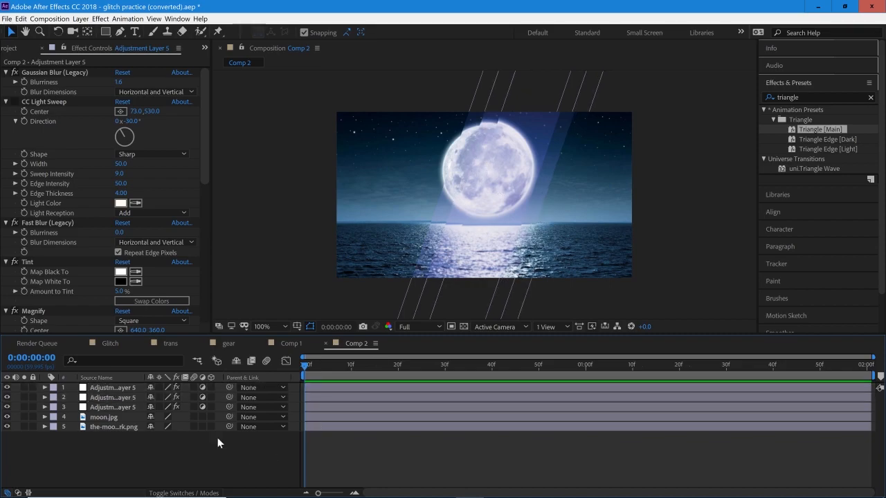
Add a null object and place it directly below the three adjustment layers, above moon.jpg.
{"action": "left_click", "coordinate": [130, 405]}
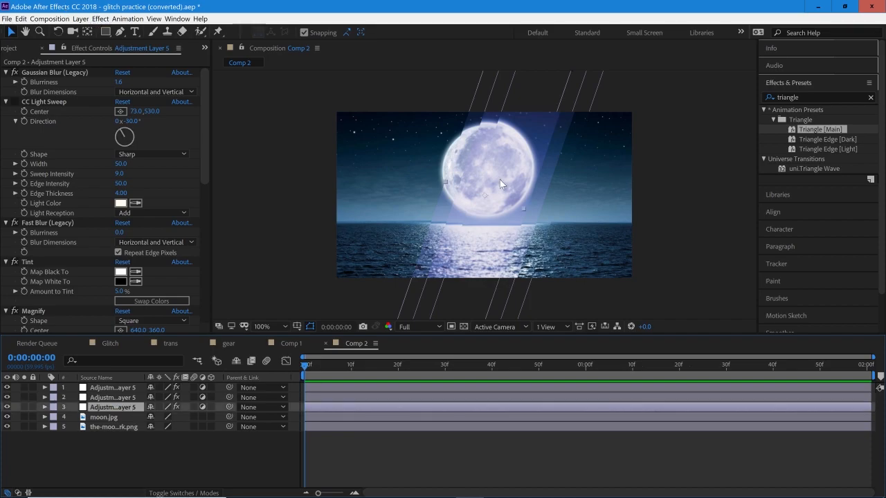
{"action": "left_click", "coordinate": [81, 19]}
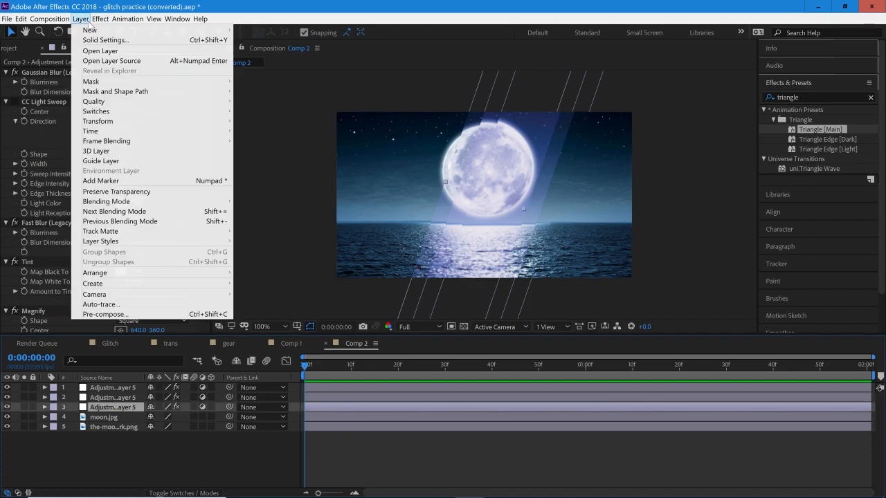
{"action": "mouse_move", "coordinate": [138, 31]}
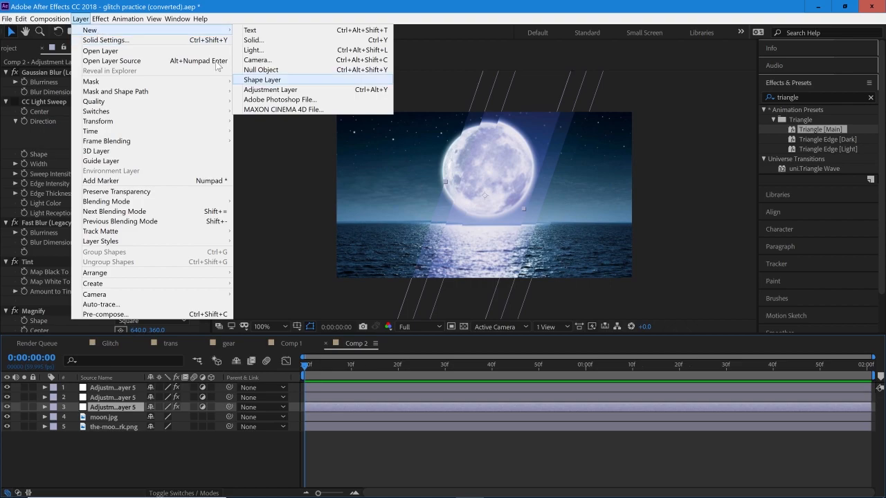
{"action": "left_click", "coordinate": [270, 70]}
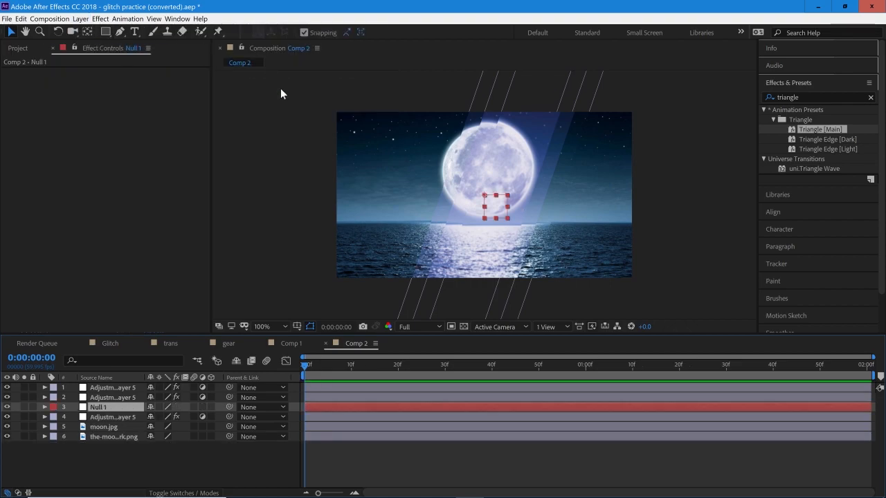
{"action": "left_click_drag", "start_coordinate": [119, 406], "coordinate": [113, 417]}
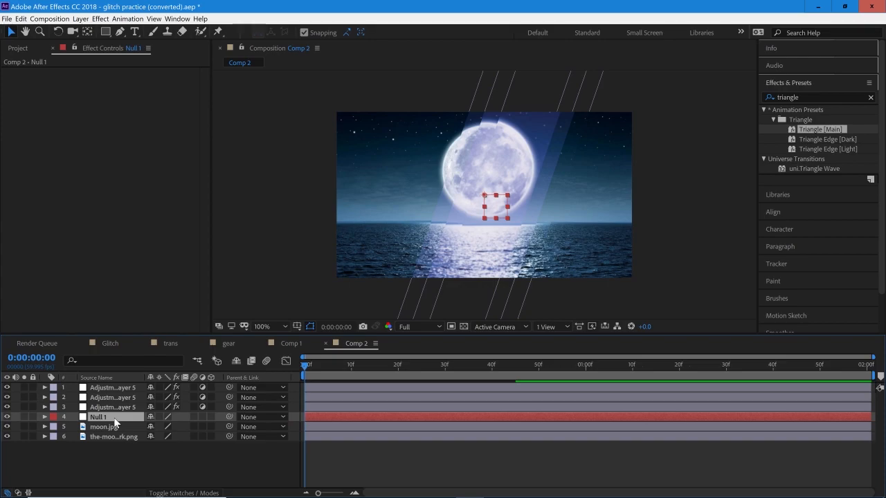
Parent all three adjustment layers to Null 1.
{"action": "left_click", "coordinate": [113, 407]}
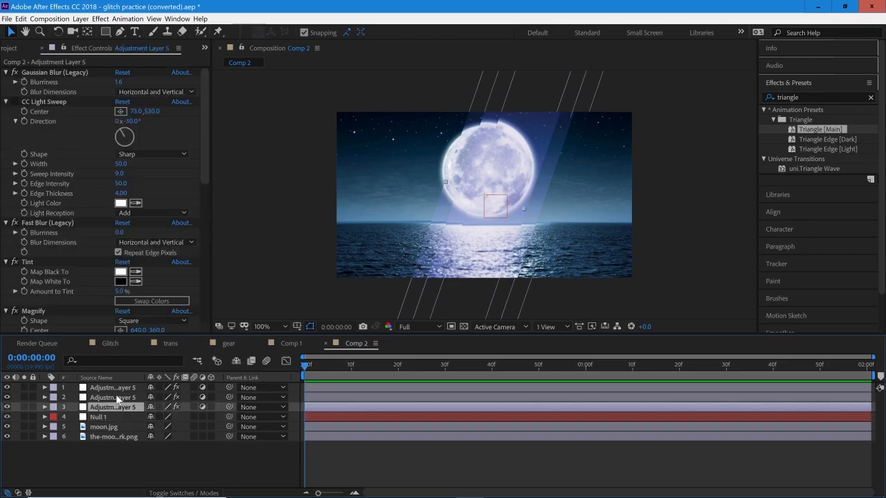
{"action": "left_click", "coordinate": [116, 389], "text": "shift"}
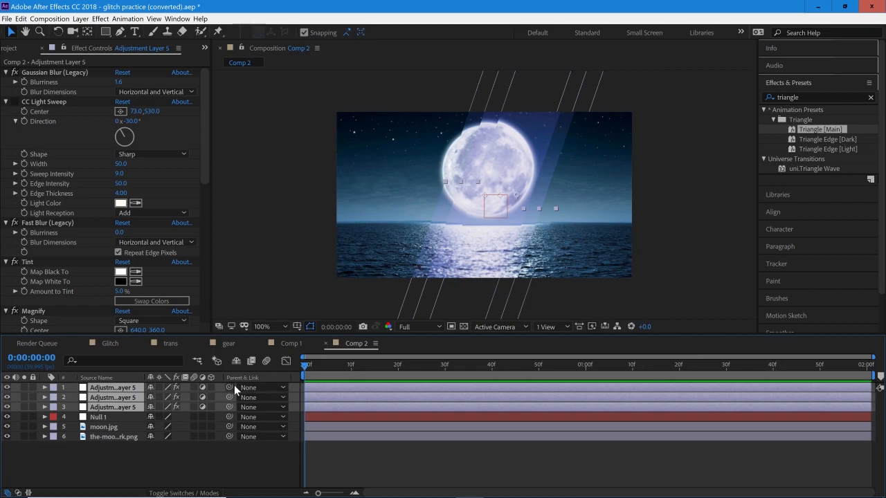
{"action": "left_click_drag", "start_coordinate": [230, 388], "coordinate": [104, 413]}
Set Null 1's horizontal Position to -281 and add a Position keyframe at the start of the composition.
{"action": "left_click", "coordinate": [105, 417]}
{"action": "mouse_move", "coordinate": [313, 367]}
{"action": "left_mouse_down"}
{"action": "mouse_move", "coordinate": [479, 388]}
{"action": "mouse_move", "coordinate": [319, 391]}
{"action": "mouse_move", "coordinate": [301, 377]}
{"action": "left_mouse_up"}
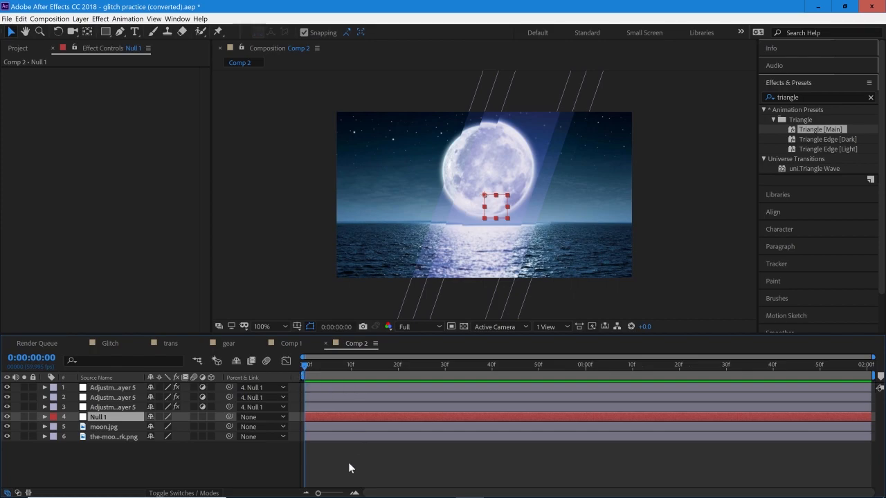
{"action": "key", "text": "p"}
{"action": "left_click_drag", "start_coordinate": [154, 427], "coordinate": [117, 436]}
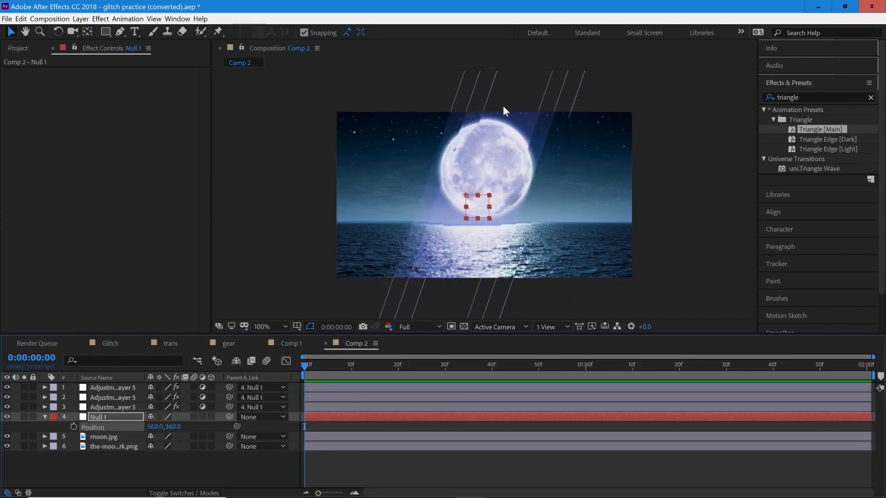
{"action": "left_click_drag", "start_coordinate": [155, 427], "coordinate": [3, 446]}
{"action": "left_click_drag", "start_coordinate": [155, 426], "coordinate": [4, 434]}
{"action": "left_click_drag", "start_coordinate": [155, 427], "coordinate": [10, 446]}
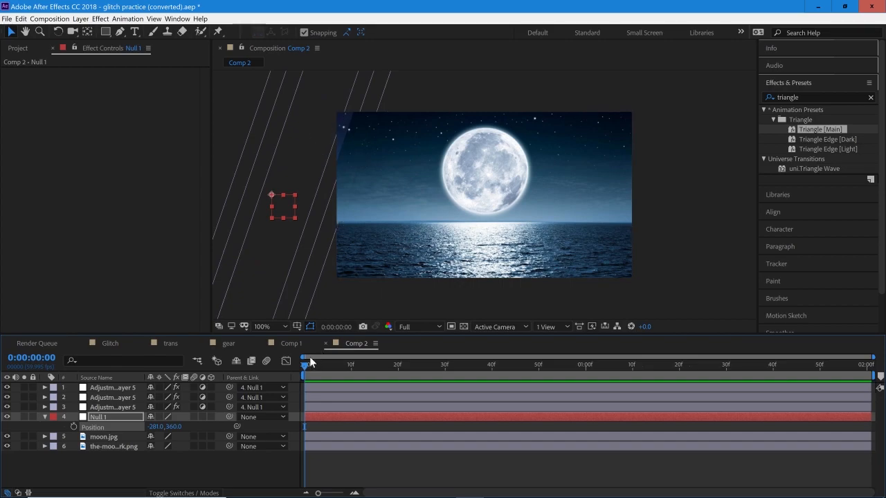
{"action": "left_click", "coordinate": [333, 307]}
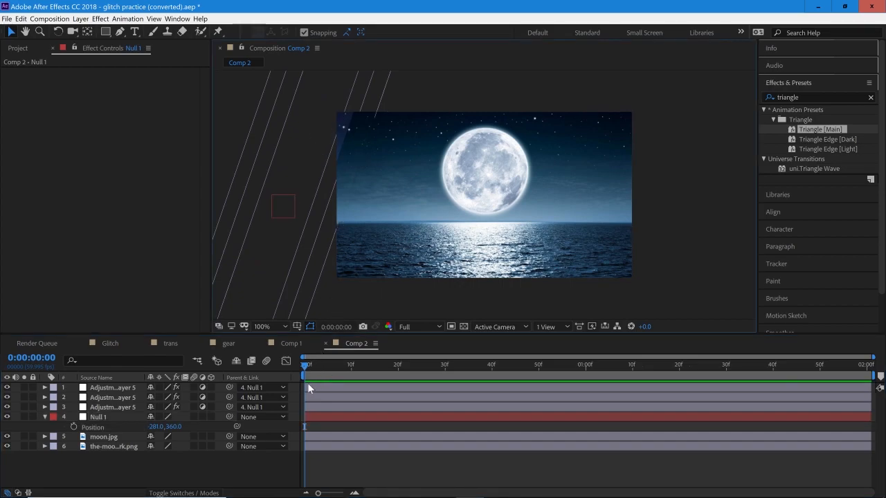
{"action": "left_click", "coordinate": [74, 426]}
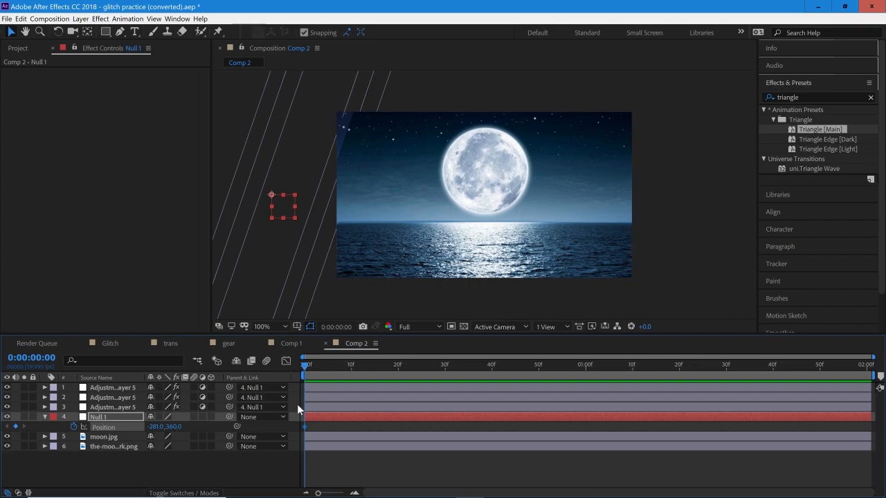
Keyframe Null 1's horizontal Position at 1375 at time 0:00:01:47.
{"action": "key", "text": "space"}
{"action": "left_click_drag", "start_coordinate": [495, 387], "coordinate": [807, 407]}
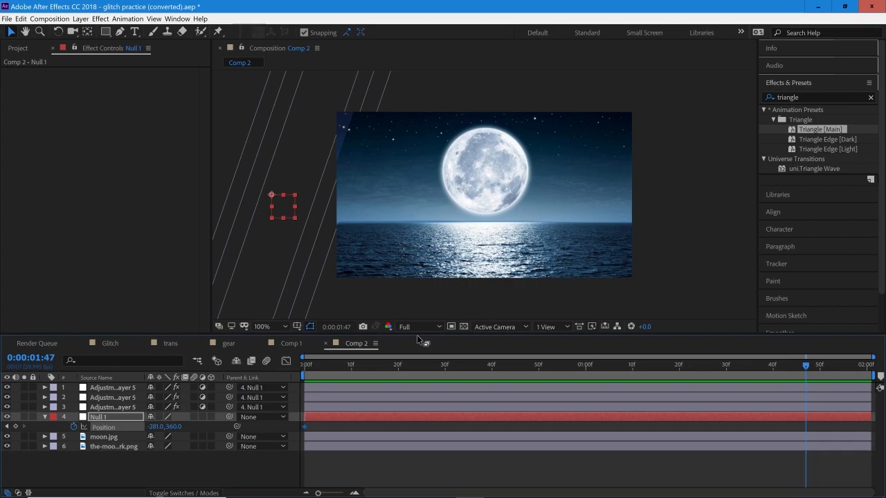
{"action": "left_click_drag", "start_coordinate": [161, 426], "coordinate": [684, 414]}
{"action": "left_click_drag", "start_coordinate": [153, 426], "coordinate": [480, 456]}
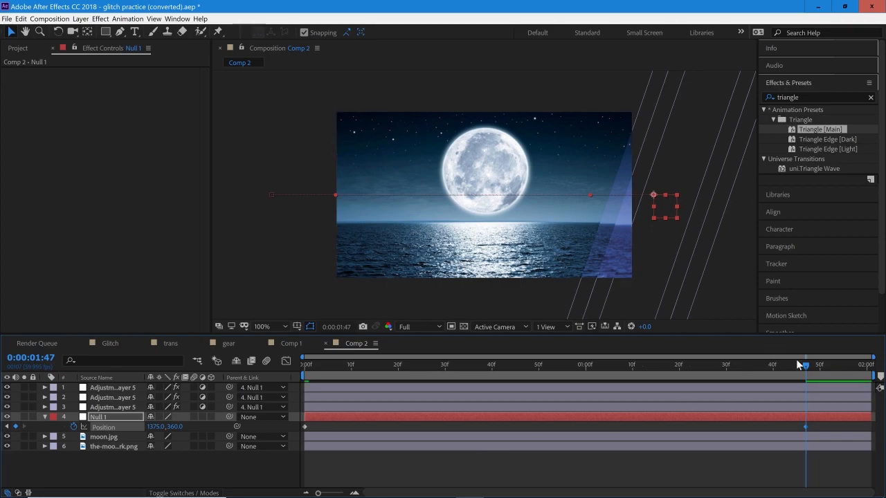
Scrub back through the strip movement and shorten the work area to end at Null 1's second Position keyframe.
{"action": "left_click_drag", "start_coordinate": [799, 373], "coordinate": [658, 422]}
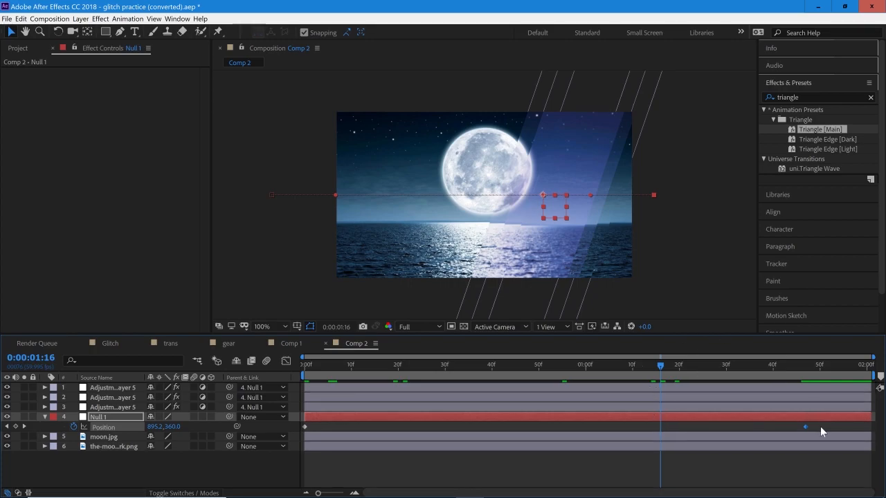
{"action": "left_click_drag", "start_coordinate": [873, 376], "coordinate": [807, 387]}
{"action": "left_click", "coordinate": [814, 468]}
Apply Easy Ease to both of Null 1's Position keyframes.
{"action": "left_click_drag", "start_coordinate": [818, 427], "coordinate": [305, 430]}
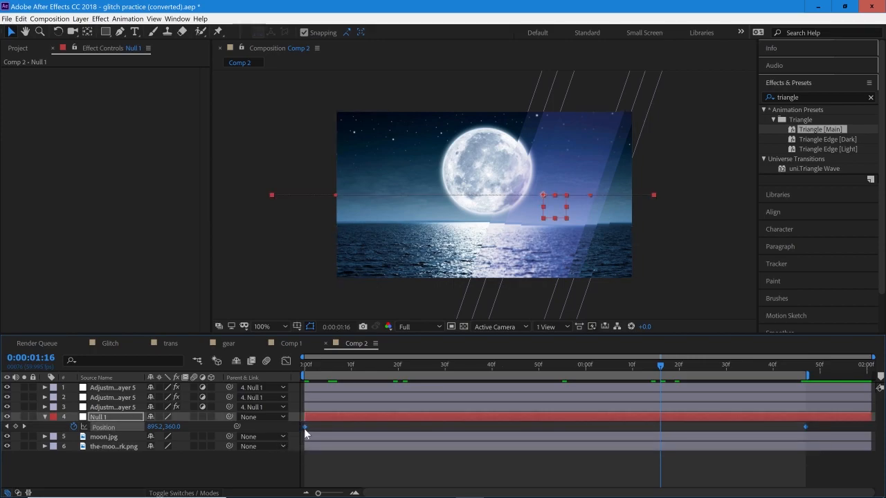
{"action": "right_click", "coordinate": [305, 430]}
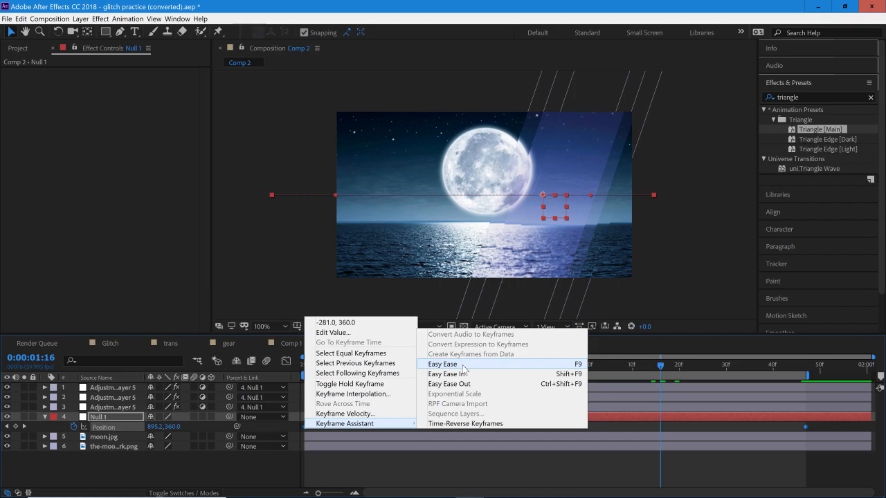
{"action": "left_click", "coordinate": [463, 365]}
{"action": "mouse_move", "coordinate": [667, 385]}
{"action": "left_mouse_down"}
{"action": "mouse_move", "coordinate": [342, 386]}
{"action": "mouse_move", "coordinate": [522, 380]}
{"action": "mouse_move", "coordinate": [648, 395]}
{"action": "left_mouse_up"}
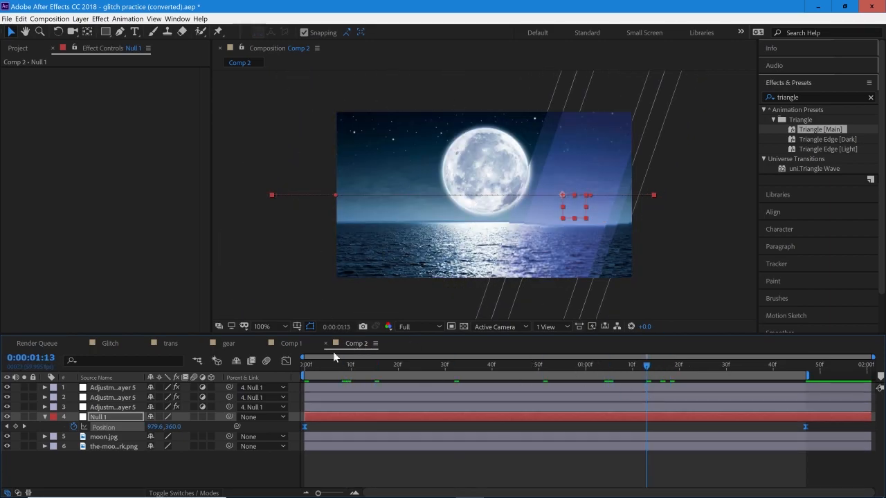
Reshape Null 1's Position speed curve by shortening the first keyframe's ease handle and slightly lengthening the second's.
{"action": "left_click", "coordinate": [288, 362]}
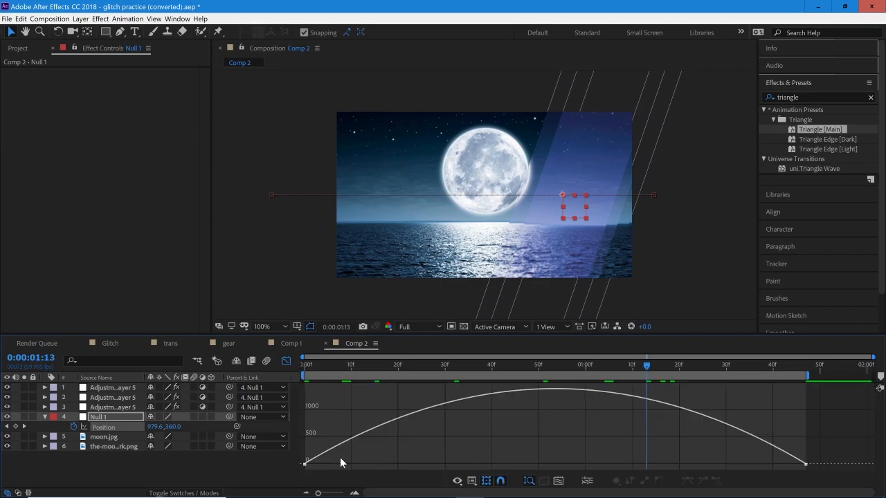
{"action": "left_click", "coordinate": [305, 464]}
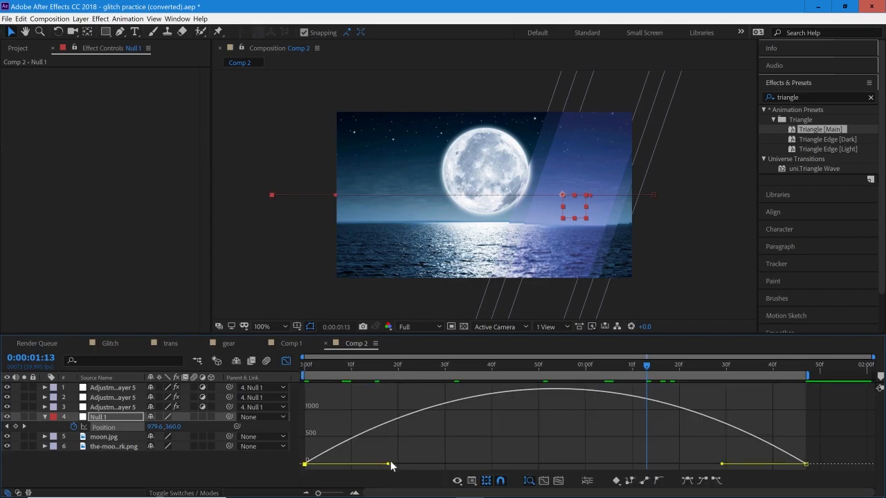
{"action": "left_click_drag", "start_coordinate": [388, 465], "coordinate": [377, 474]}
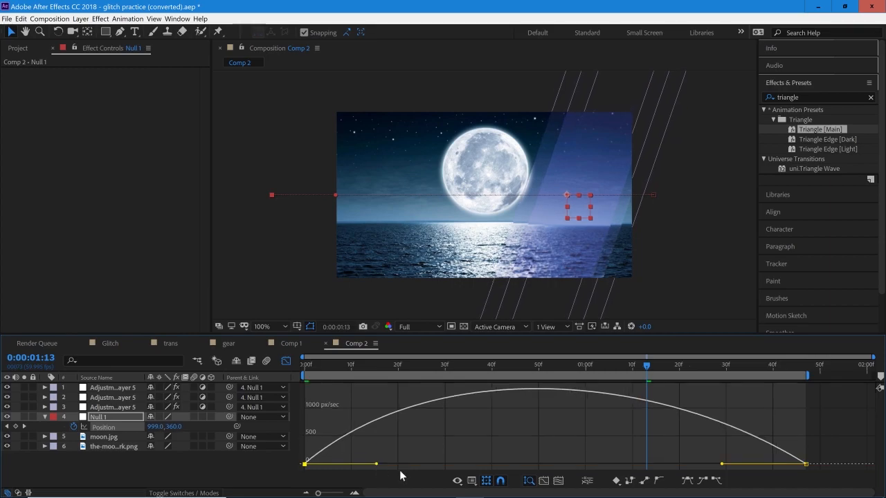
{"action": "left_click_drag", "start_coordinate": [723, 467], "coordinate": [719, 466]}
{"action": "left_click", "coordinate": [285, 361]}
Preview the strips' sweep from the start, scrub through its middle, and return to the first frame.
{"action": "left_click_drag", "start_coordinate": [347, 365], "coordinate": [275, 370]}
{"action": "left_click", "coordinate": [797, 83]}
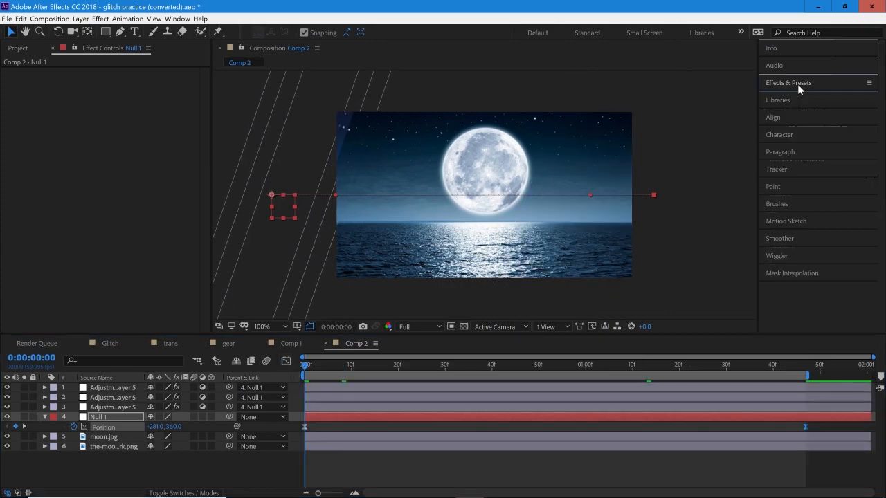
{"action": "key", "text": "space"}
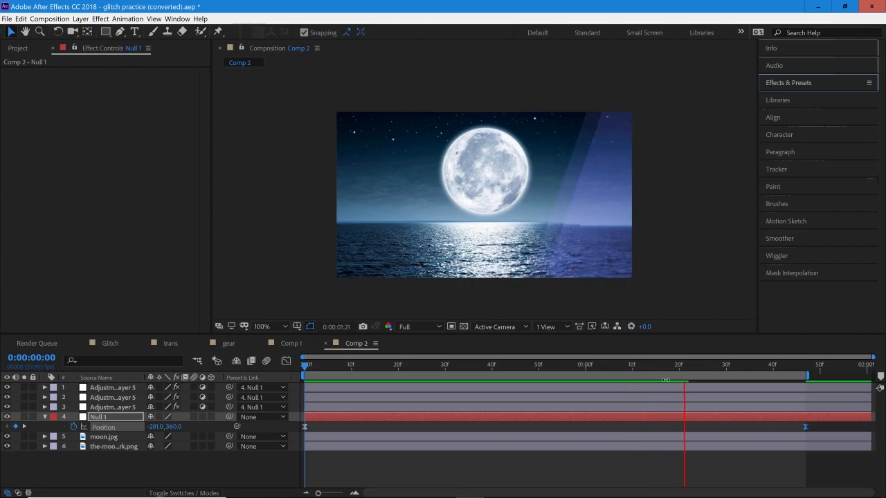
{"action": "left_click_drag", "start_coordinate": [712, 375], "coordinate": [578, 415]}
{"action": "left_click", "coordinate": [655, 365]}
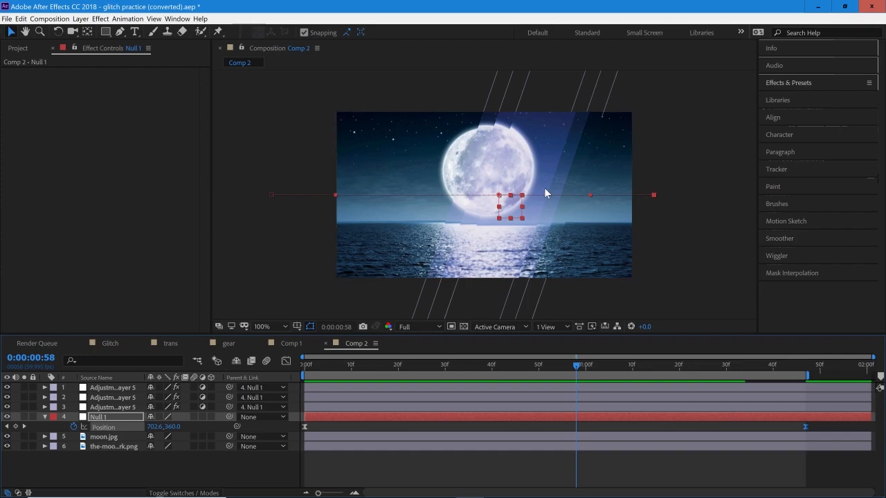
{"action": "left_click_drag", "start_coordinate": [580, 371], "coordinate": [299, 397]}
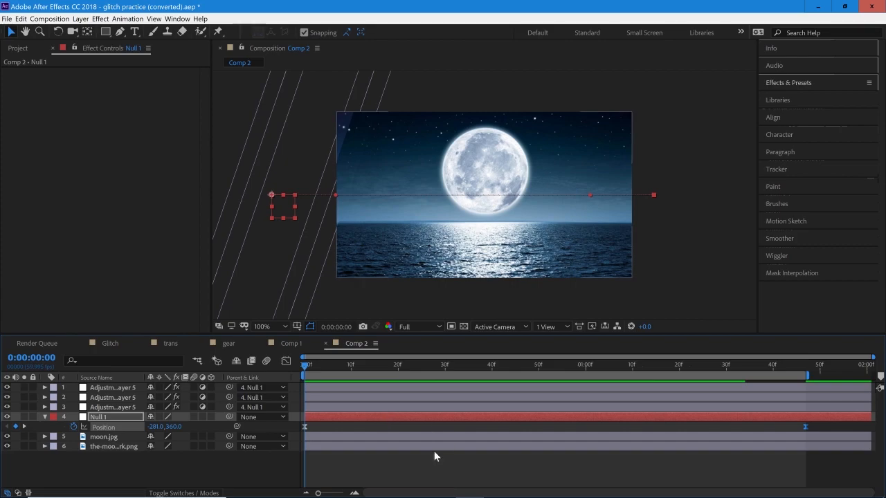
At 0:00:00:51, draw a four-point Pen mask on moon.jpg along the strips' slant, enclosing the image's right part, and keyframe its Mask Path at the first frame.
{"action": "left_click", "coordinate": [105, 438]}
{"action": "left_click", "coordinate": [108, 445]}
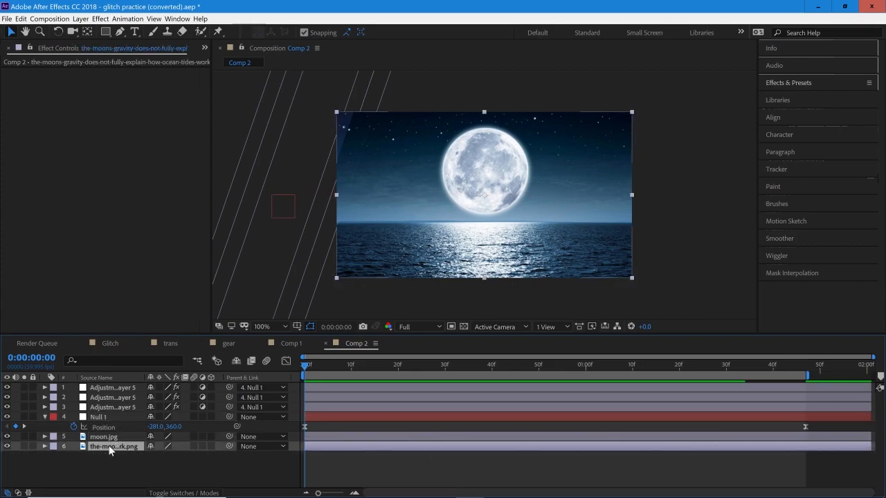
{"action": "left_click", "coordinate": [113, 440]}
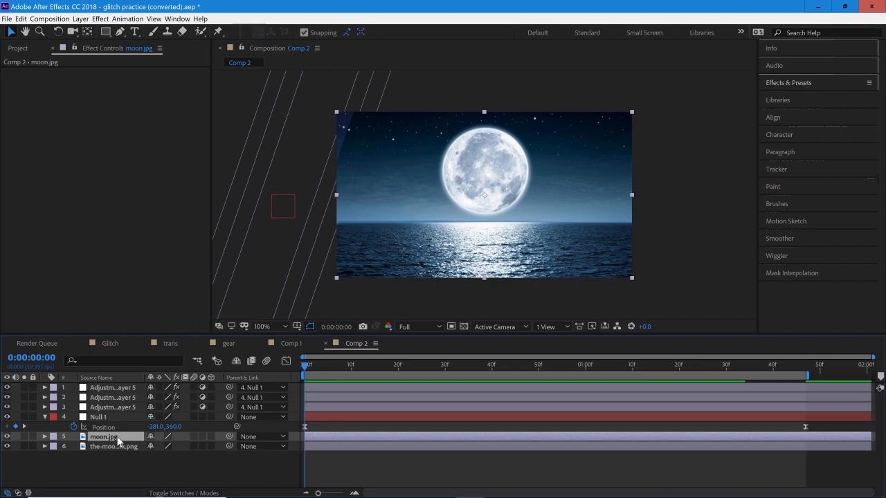
{"action": "left_click", "coordinate": [120, 36]}
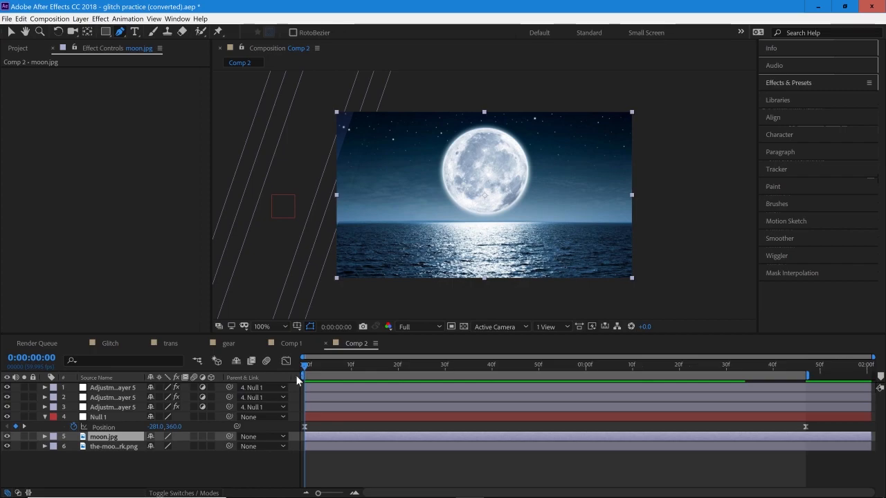
{"action": "mouse_move", "coordinate": [305, 372]}
{"action": "left_mouse_down"}
{"action": "mouse_move", "coordinate": [527, 381]}
{"action": "mouse_move", "coordinate": [515, 384]}
{"action": "mouse_move", "coordinate": [543, 391]}
{"action": "left_mouse_up"}
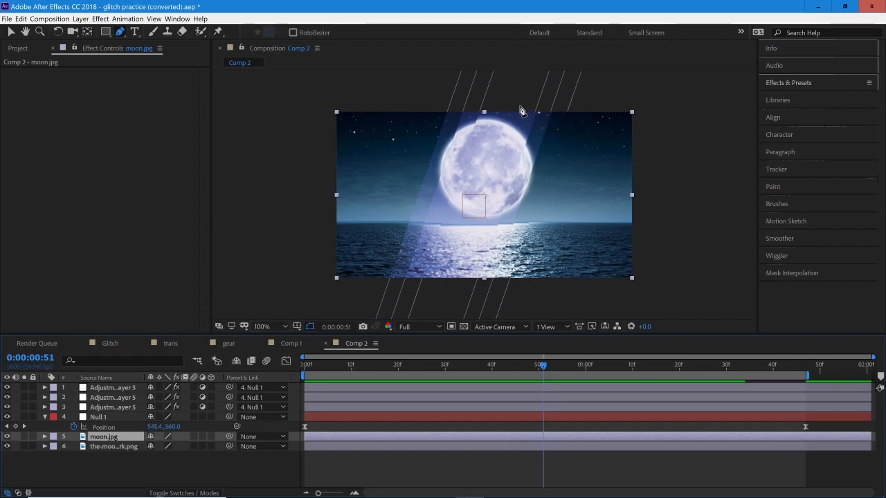
{"action": "key", "text": "comma"}
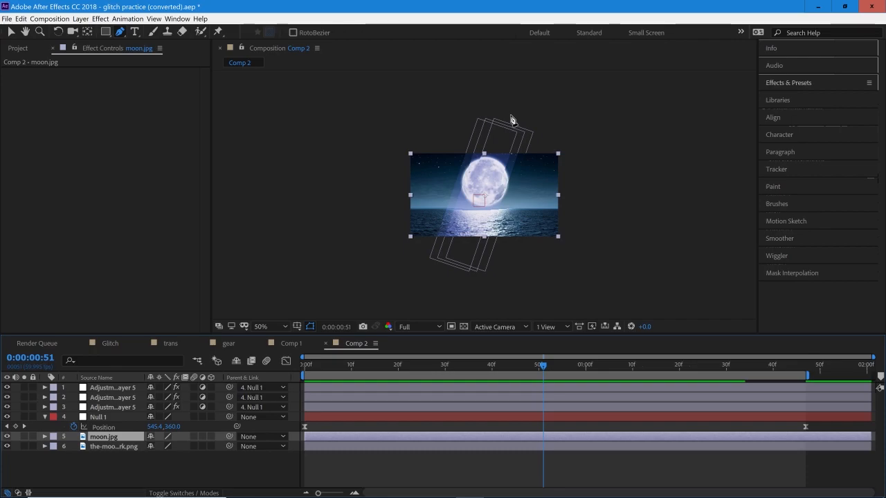
{"action": "left_click", "coordinate": [511, 116]}
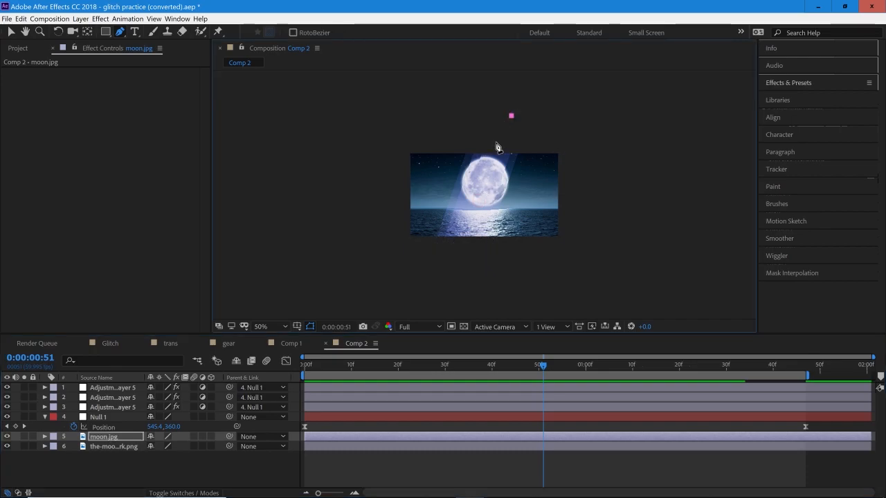
{"action": "left_click", "coordinate": [455, 276]}
{"action": "left_click", "coordinate": [637, 277]}
{"action": "left_click", "coordinate": [645, 102]}
{"action": "left_click", "coordinate": [511, 116]}
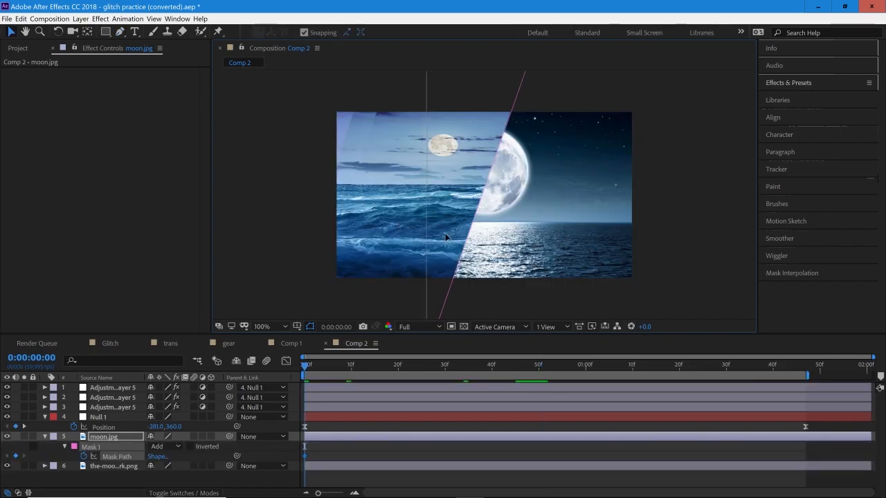
At the first frame, shift moon.jpg's whole mask left until its slanted edge sits beyond the image's left side, beside the strips.
{"action": "scroll", "coordinate": [447, 235], "scroll_direction": "down", "scroll_amount": 1}
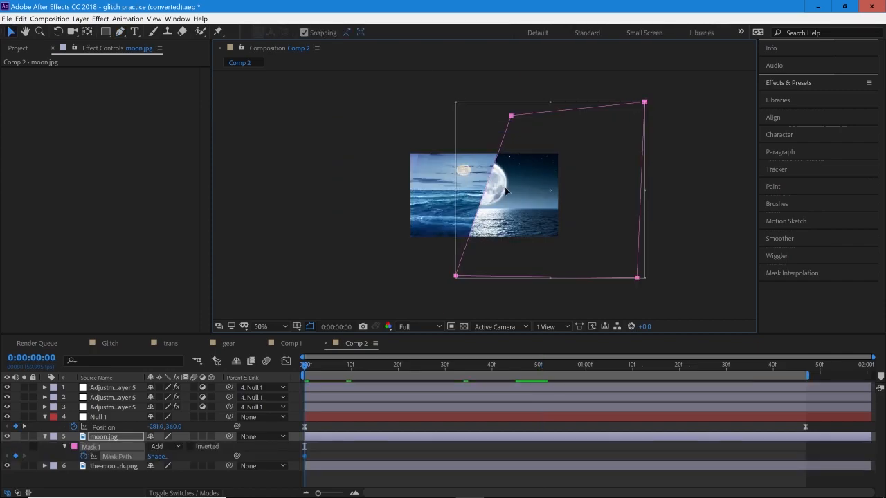
{"action": "left_click_drag", "start_coordinate": [512, 118], "coordinate": [425, 125]}
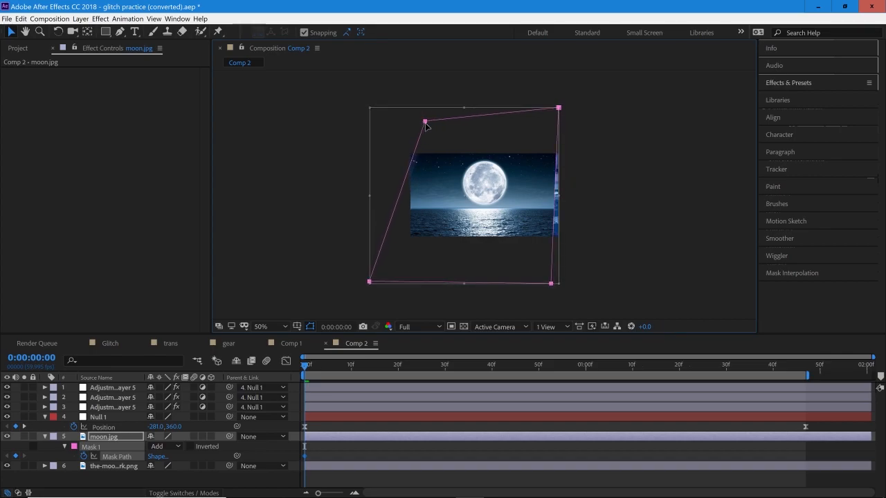
{"action": "left_click_drag", "start_coordinate": [553, 285], "coordinate": [544, 291]}
{"action": "double_click", "coordinate": [553, 285]}
{"action": "left_click", "coordinate": [569, 287]}
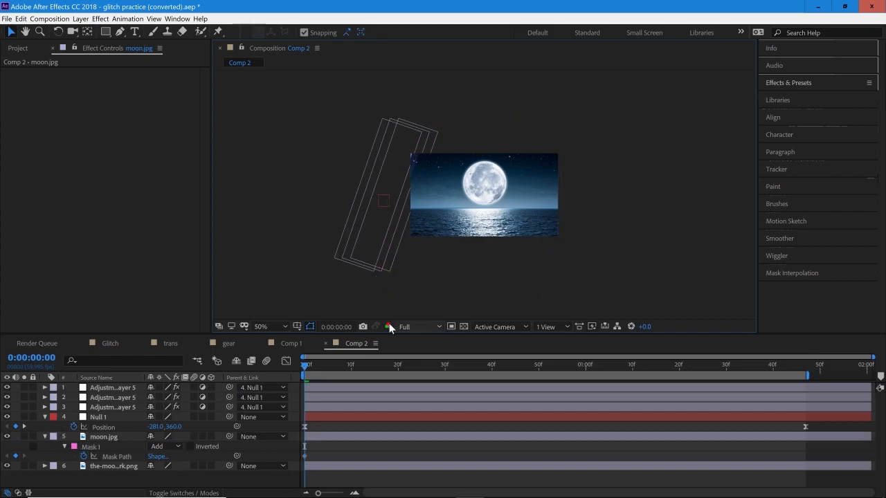
Pull the two right-hand corners of moon.jpg's mask outward to cover the image's right edge, and check the slanted edge against the strips.
{"action": "left_click", "coordinate": [102, 444]}
{"action": "left_click", "coordinate": [545, 289]}
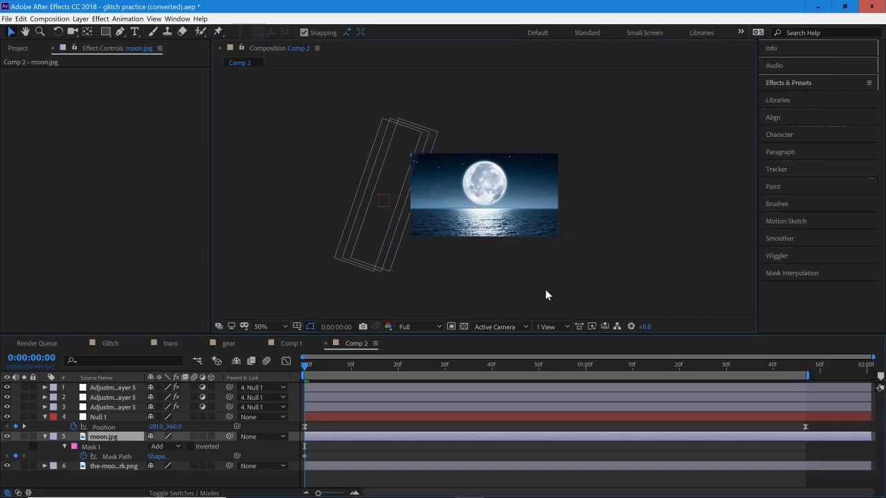
{"action": "left_click", "coordinate": [113, 449]}
{"action": "left_click_drag", "start_coordinate": [612, 268], "coordinate": [508, 310]}
{"action": "left_click_drag", "start_coordinate": [555, 285], "coordinate": [595, 281]}
{"action": "mouse_move", "coordinate": [595, 101]}
{"action": "left_mouse_down"}
{"action": "mouse_move", "coordinate": [540, 124]}
{"action": "mouse_move", "coordinate": [632, 112]}
{"action": "left_mouse_up"}
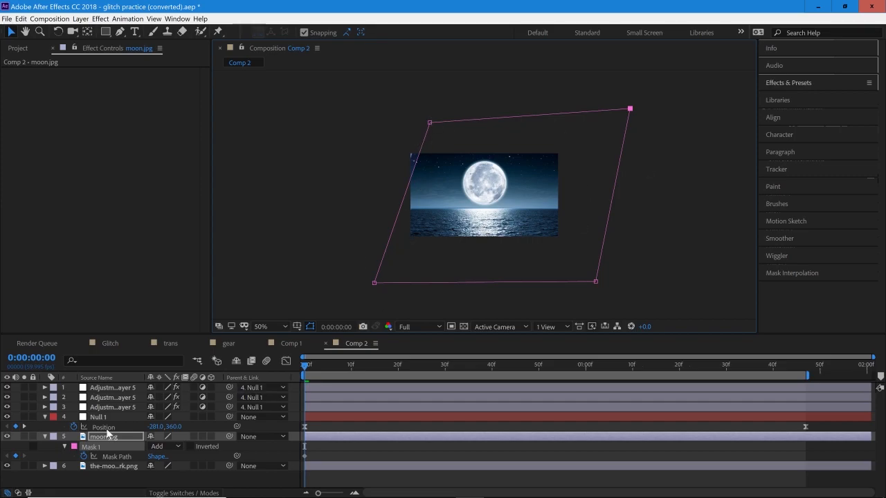
{"action": "left_click", "coordinate": [104, 437]}
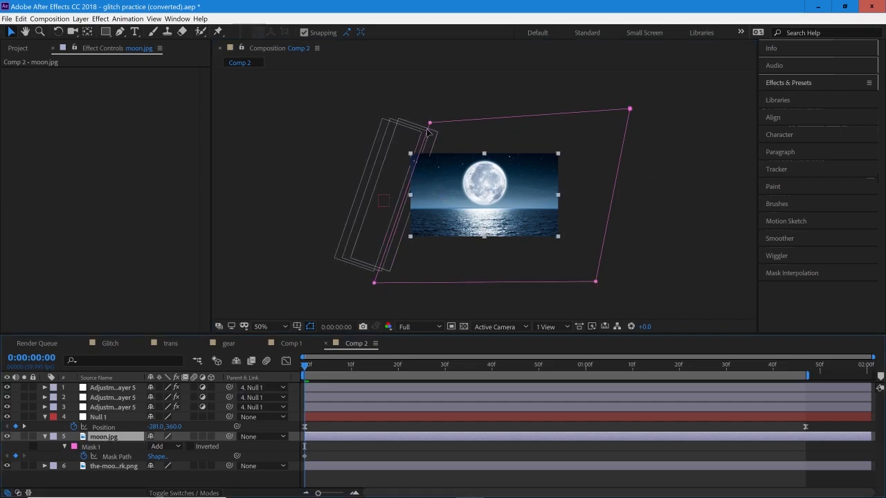
{"action": "scroll", "coordinate": [325, 277], "scroll_direction": "up", "scroll_amount": 1}
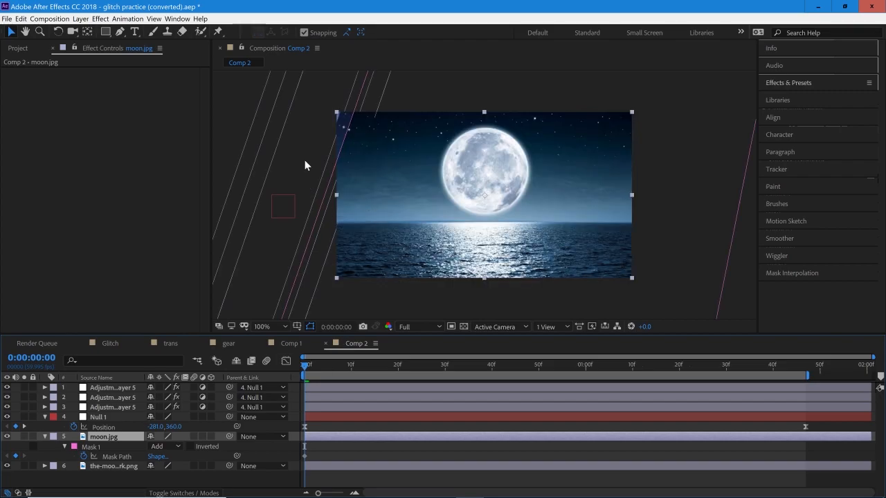
{"action": "left_click", "coordinate": [313, 121]}
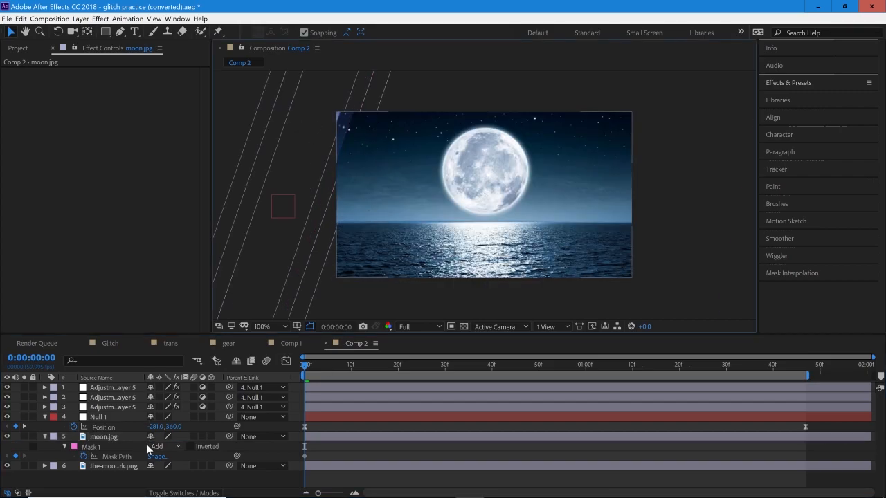
At 0:00:01:47, move moon.jpg's whole mask right beyond the frame, following the strips, to keyframe the end of the wipe.
{"action": "left_click", "coordinate": [109, 439]}
{"action": "key", "text": "space"}
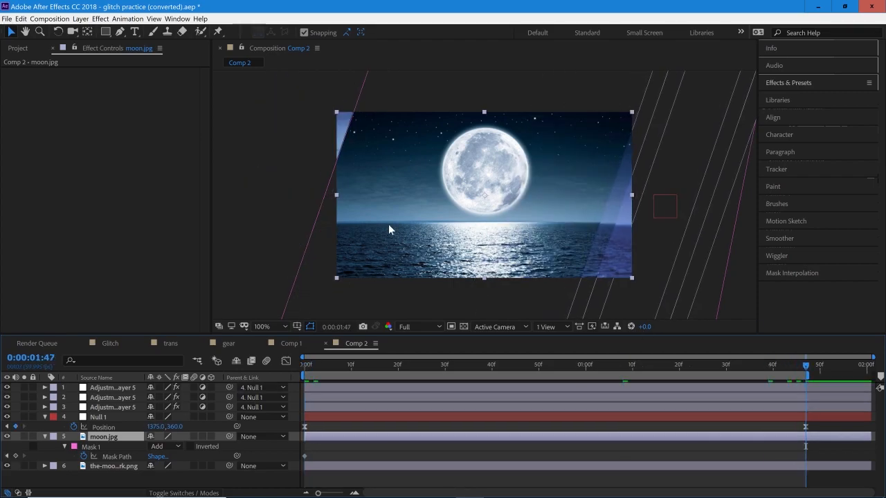
{"action": "key", "text": "comma"}
{"action": "key", "text": "comma"}
{"action": "double_click", "coordinate": [629, 109]}
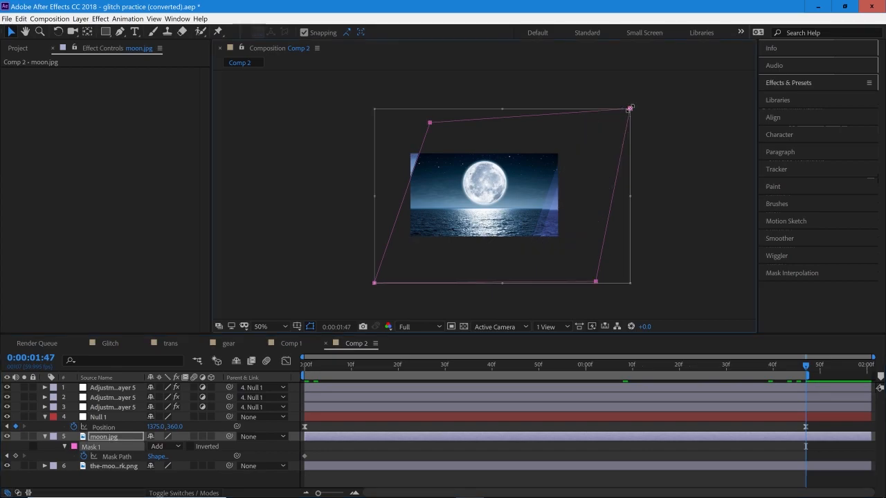
{"action": "left_click_drag", "start_coordinate": [629, 113], "coordinate": [740, 132]}
{"action": "left_click_drag", "start_coordinate": [628, 142], "coordinate": [681, 133]}
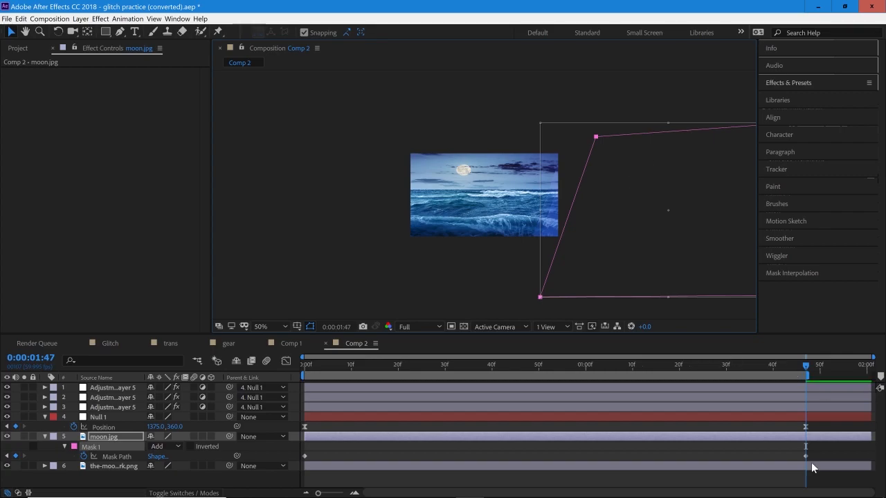
Apply Easy Ease to both of moon.jpg's Mask Path keyframes.
{"action": "left_click_drag", "start_coordinate": [818, 457], "coordinate": [299, 454]}
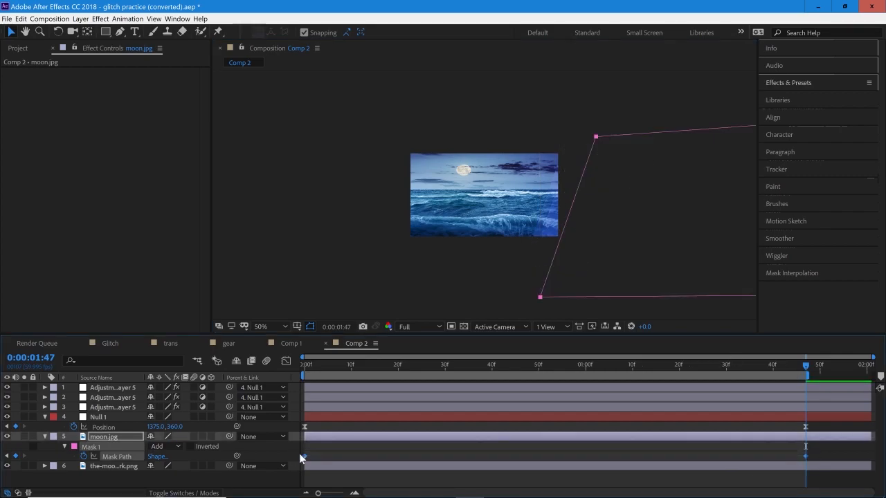
{"action": "right_click", "coordinate": [306, 457]}
{"action": "mouse_move", "coordinate": [346, 451]}
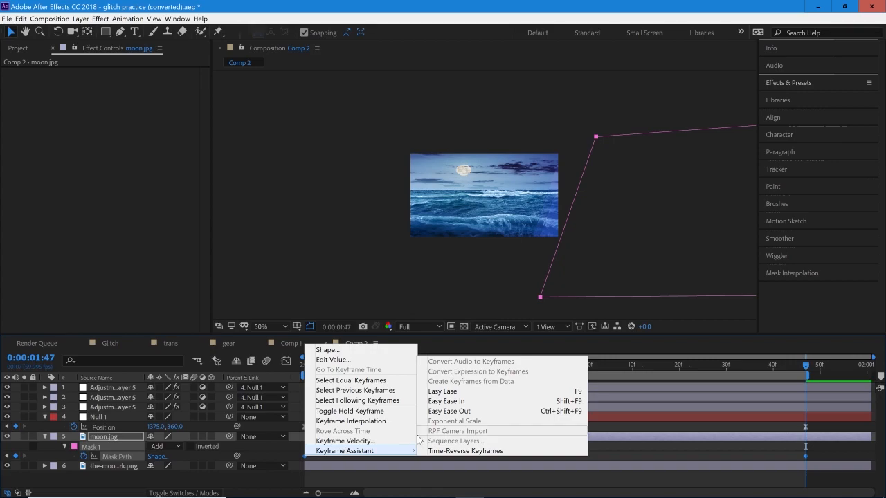
{"action": "left_click", "coordinate": [449, 391]}
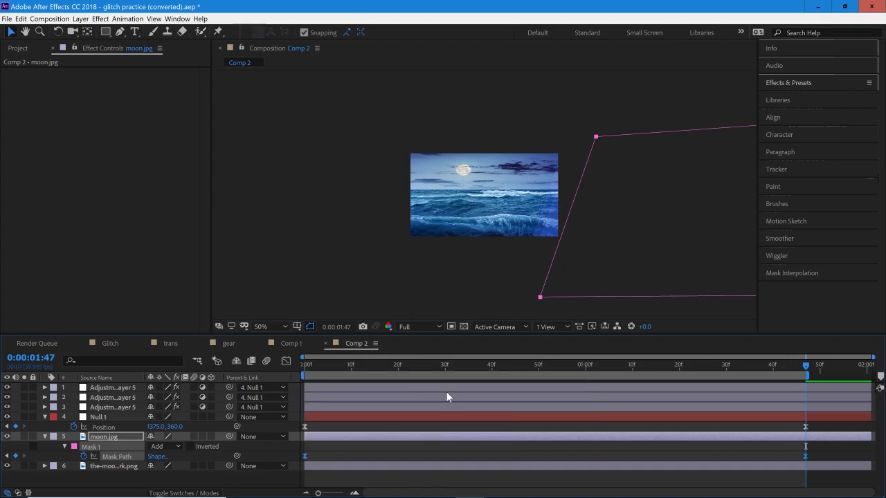
{"action": "left_click", "coordinate": [450, 450]}
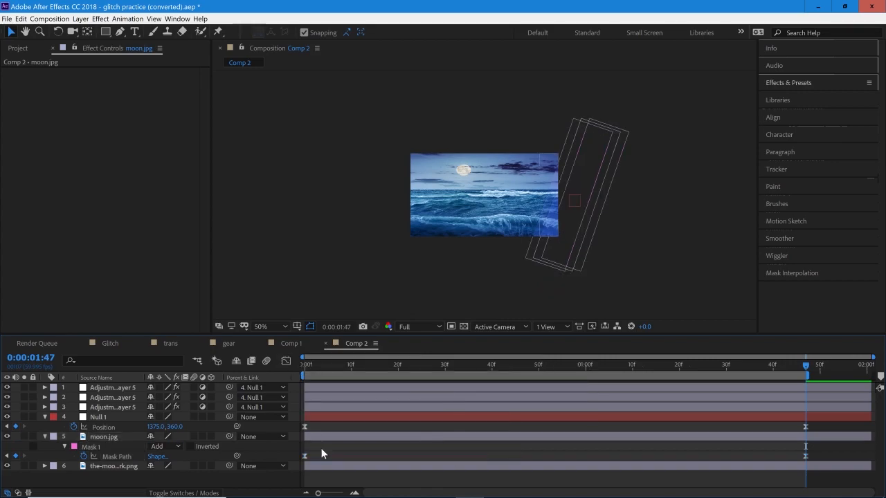
Fine-tune Null 1's Position speed curve in the Graph Editor, slightly shortening the first keyframe's ease handle and lengthening the second's.
{"action": "left_click", "coordinate": [304, 456]}
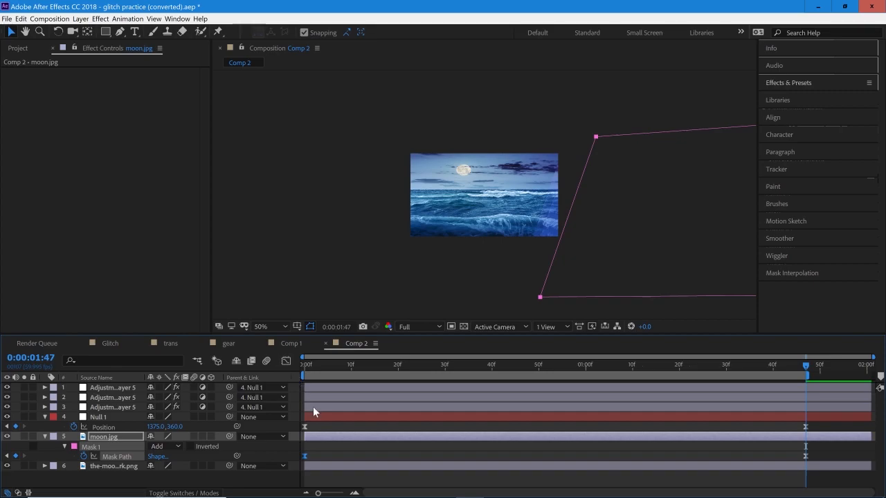
{"action": "left_click", "coordinate": [305, 427]}
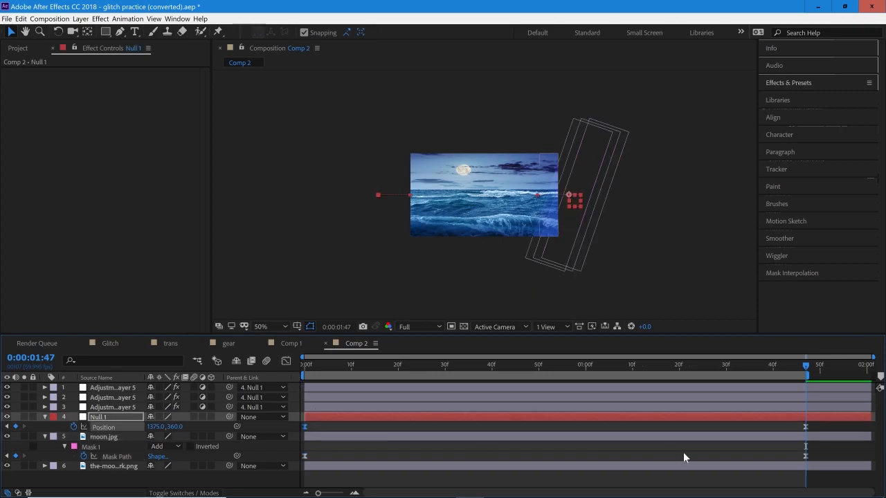
{"action": "left_click", "coordinate": [305, 457]}
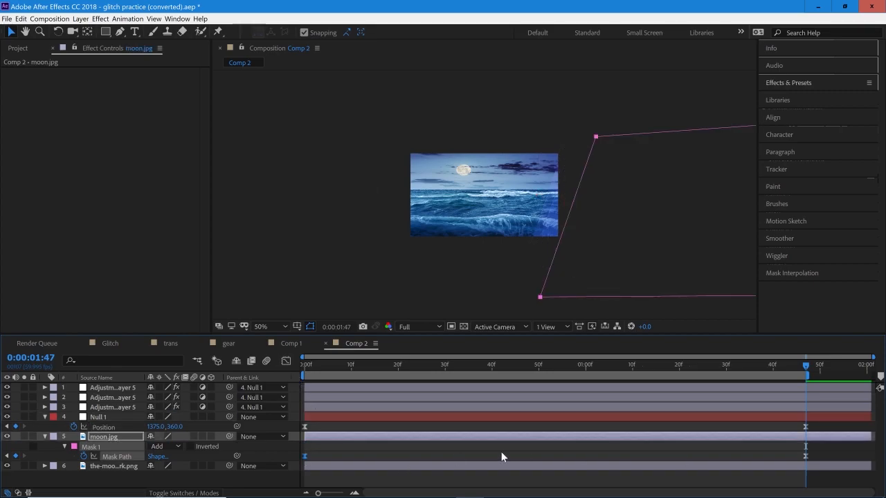
{"action": "left_click", "coordinate": [305, 415]}
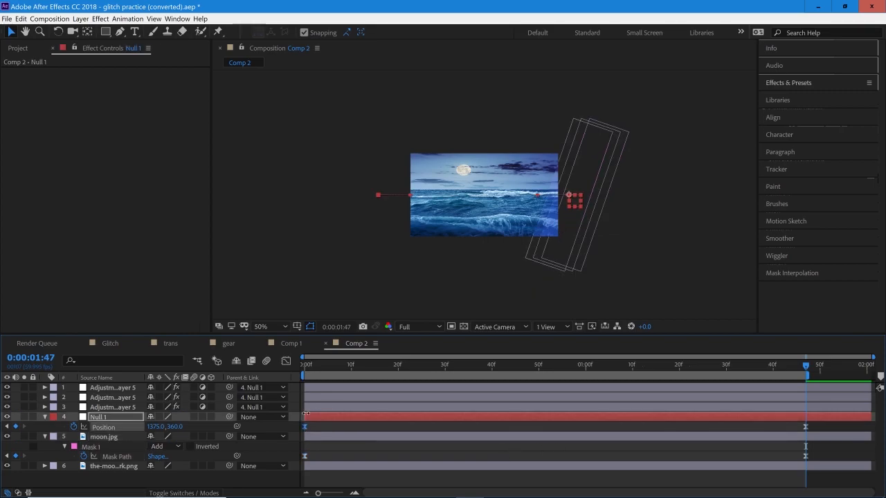
{"action": "left_click", "coordinate": [290, 364]}
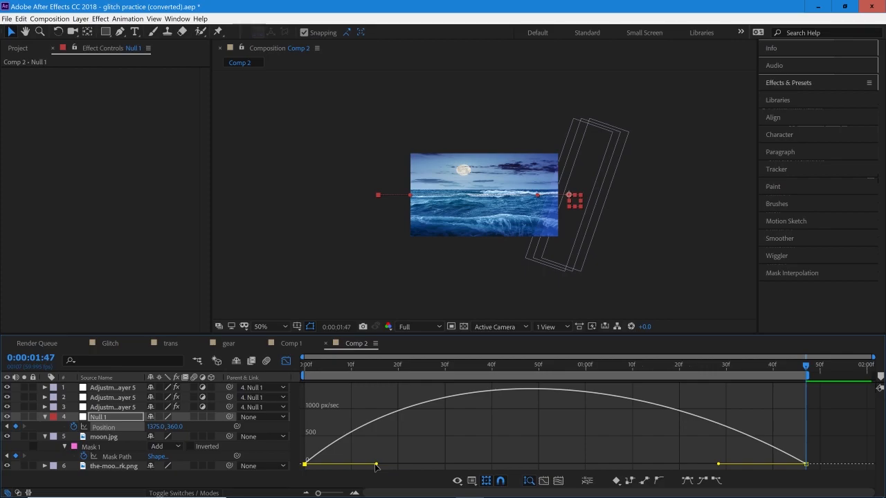
{"action": "left_click_drag", "start_coordinate": [376, 465], "coordinate": [375, 465]}
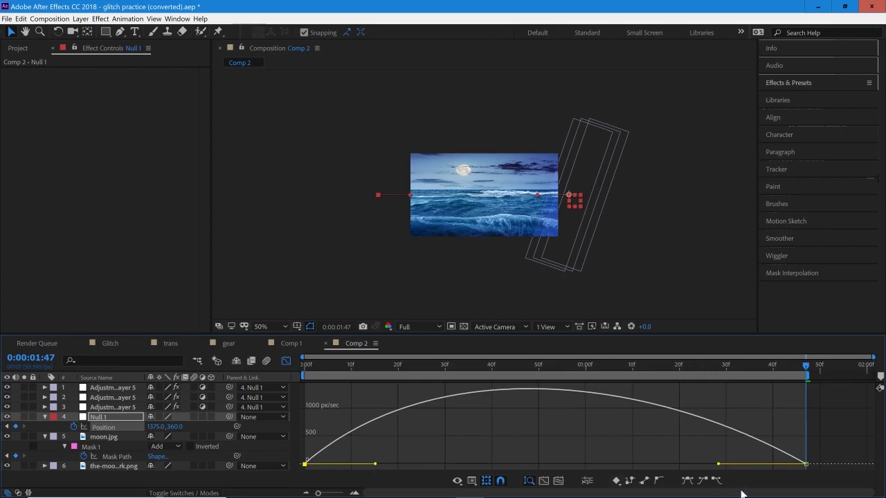
{"action": "mouse_move", "coordinate": [717, 470]}
{"action": "left_mouse_down"}
{"action": "mouse_move", "coordinate": [704, 475]}
{"action": "mouse_move", "coordinate": [709, 482]}
{"action": "mouse_move", "coordinate": [703, 468]}
{"action": "left_mouse_up"}
{"action": "key", "text": "ctrl+z"}
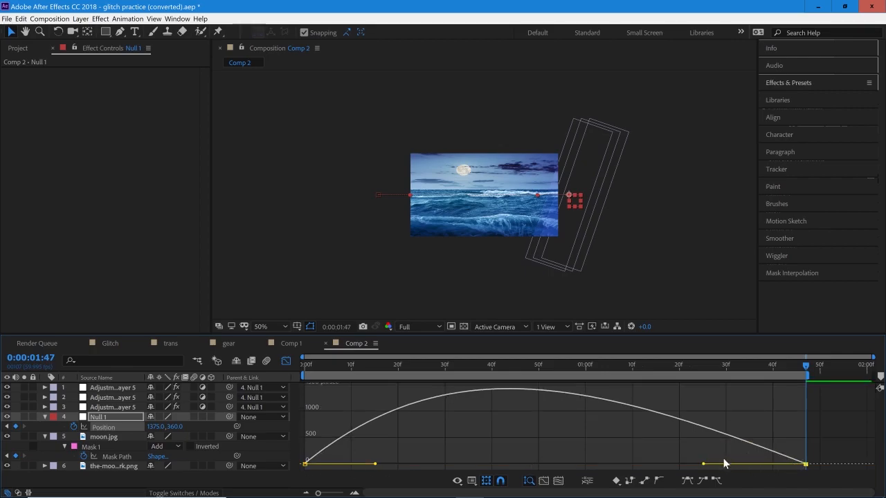
Match the Mask Path speed curve to Null 1's Position curve by shortening the first ease handle and lengthening the second, then close the Graph Editor.
{"action": "left_click", "coordinate": [137, 453]}
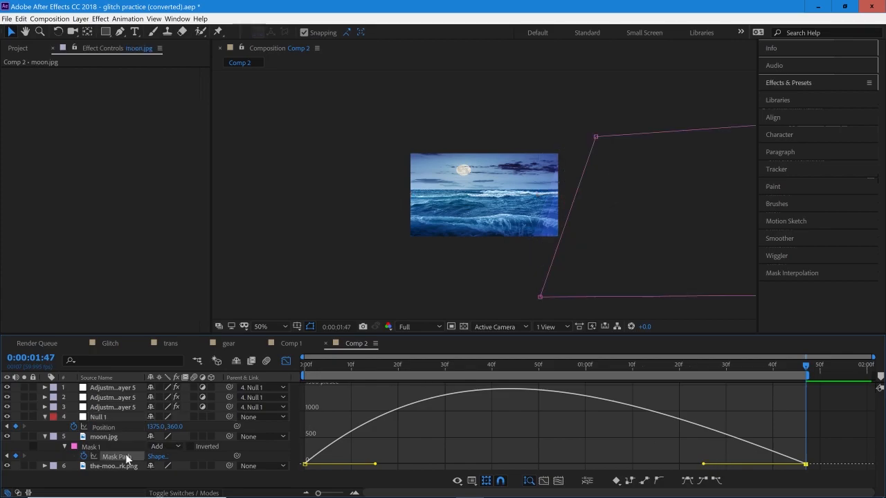
{"action": "left_click", "coordinate": [303, 466]}
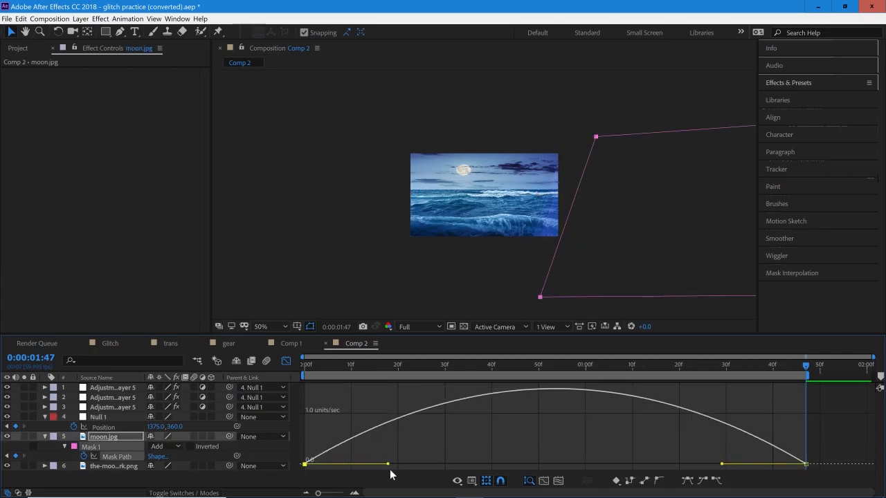
{"action": "left_click_drag", "start_coordinate": [386, 469], "coordinate": [373, 469]}
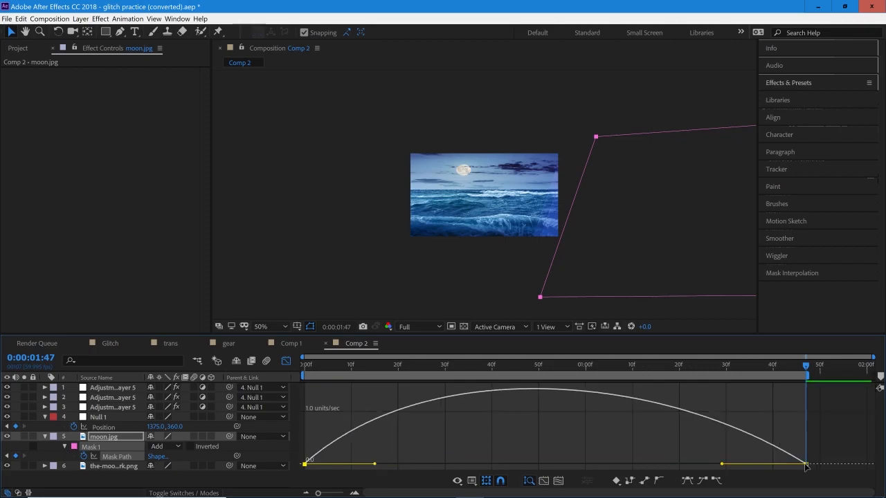
{"action": "left_click_drag", "start_coordinate": [723, 467], "coordinate": [704, 467]}
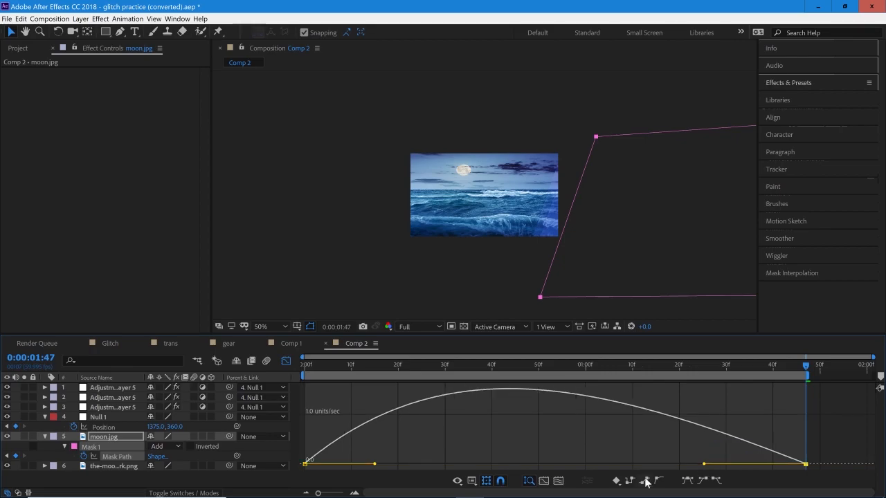
{"action": "left_click", "coordinate": [121, 429]}
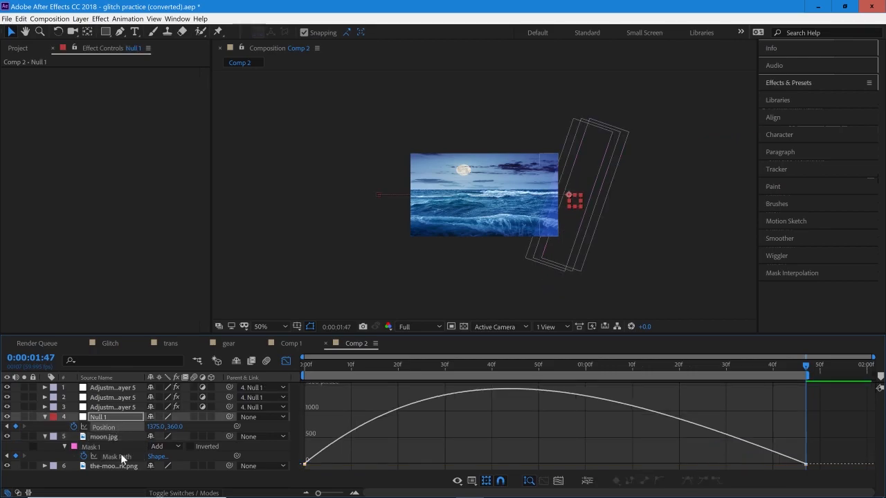
{"action": "left_click", "coordinate": [121, 455]}
{"action": "left_click", "coordinate": [280, 363]}
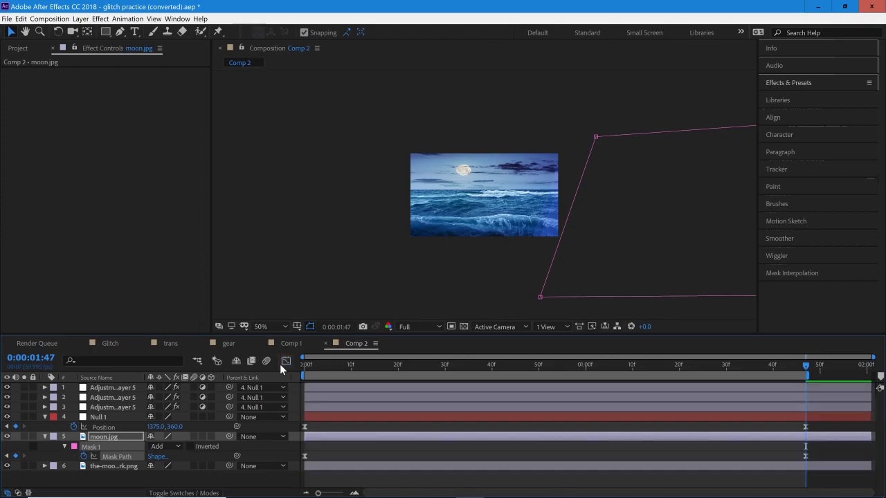
Preview the wipe from the start of Comp 2 and check how moon.jpg's mask edge lines up with the sweeping strips.
{"action": "key", "text": "Home"}
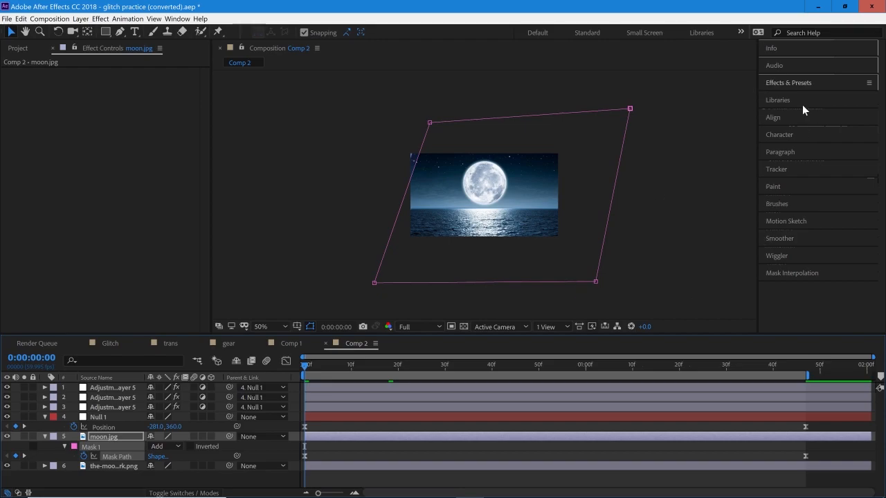
{"action": "key", "text": "space"}
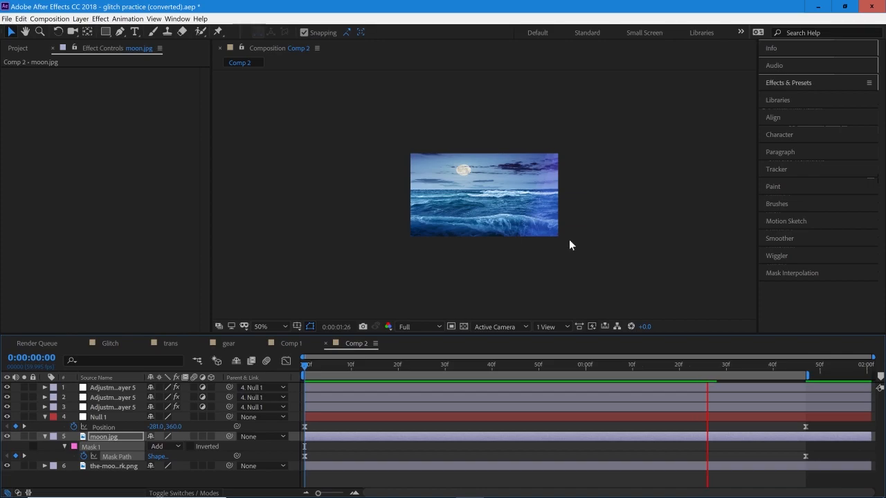
{"action": "scroll", "coordinate": [552, 242], "scroll_direction": "up", "scroll_amount": 1}
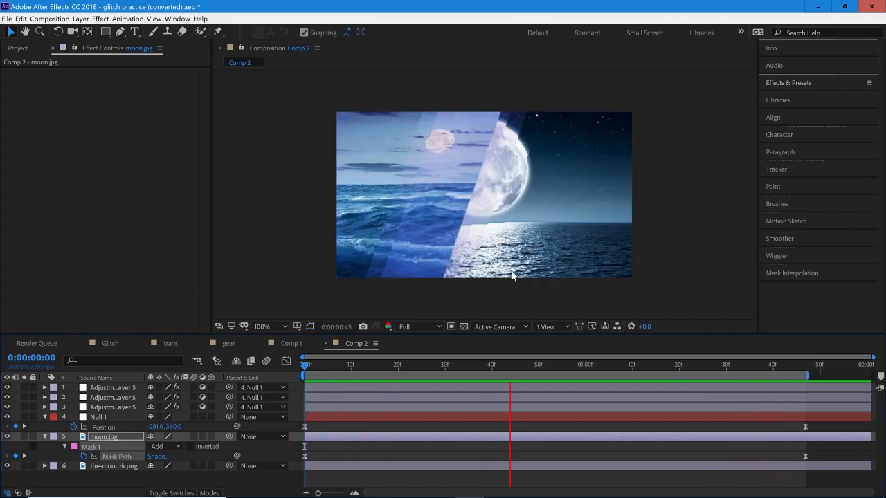
{"action": "left_click_drag", "start_coordinate": [377, 369], "coordinate": [424, 373]}
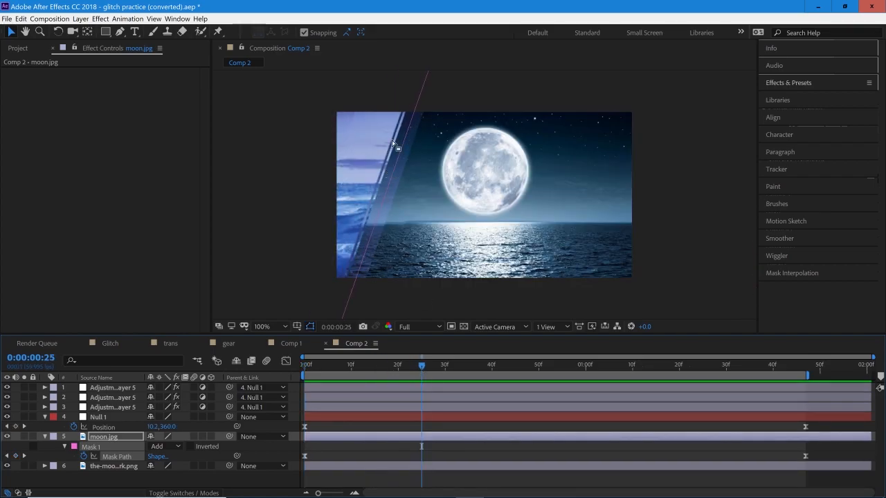
{"action": "left_click_drag", "start_coordinate": [438, 374], "coordinate": [451, 391]}
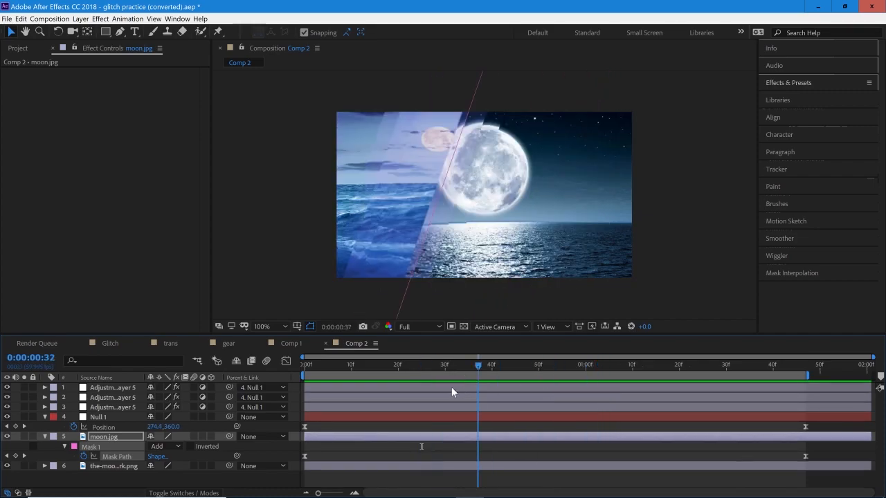
Reveal the properties of moon.jpg's Mask 1 and set its Mask Feather to 89 pixels.
{"action": "left_click", "coordinate": [119, 435]}
{"action": "left_click", "coordinate": [65, 447]}
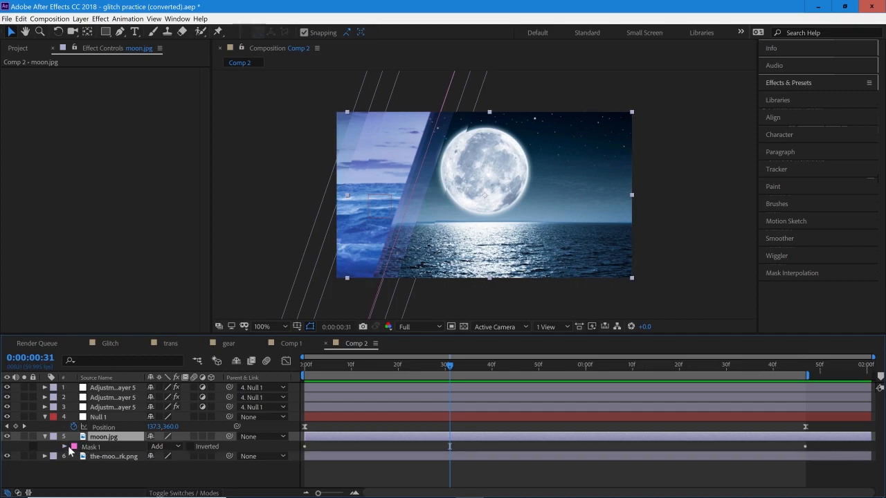
{"action": "left_click", "coordinate": [66, 448]}
{"action": "left_click", "coordinate": [109, 463]}
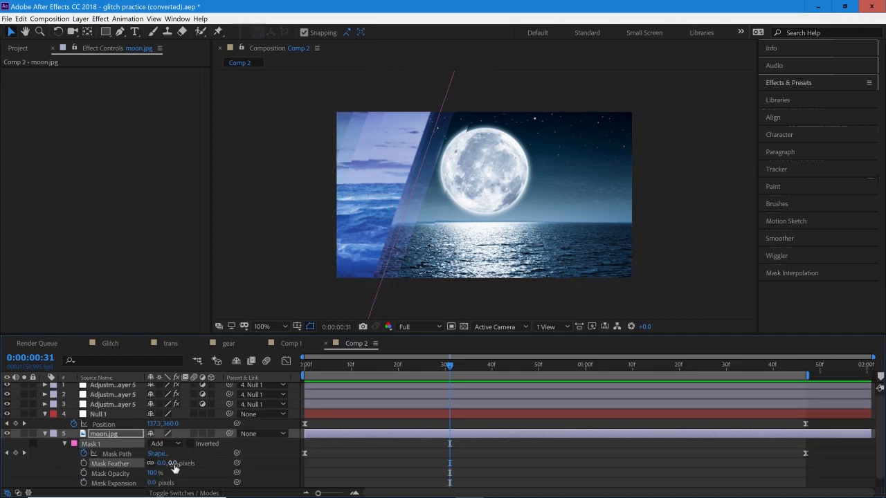
{"action": "left_click_drag", "start_coordinate": [184, 462], "coordinate": [212, 460]}
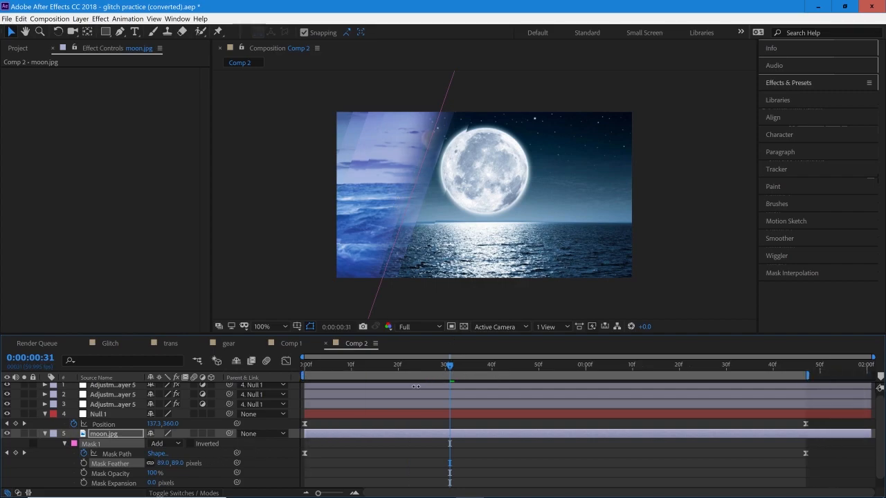
Play and scrub through the transition to examine the feathered mask edge against the strips.
{"action": "left_click_drag", "start_coordinate": [456, 372], "coordinate": [370, 338]}
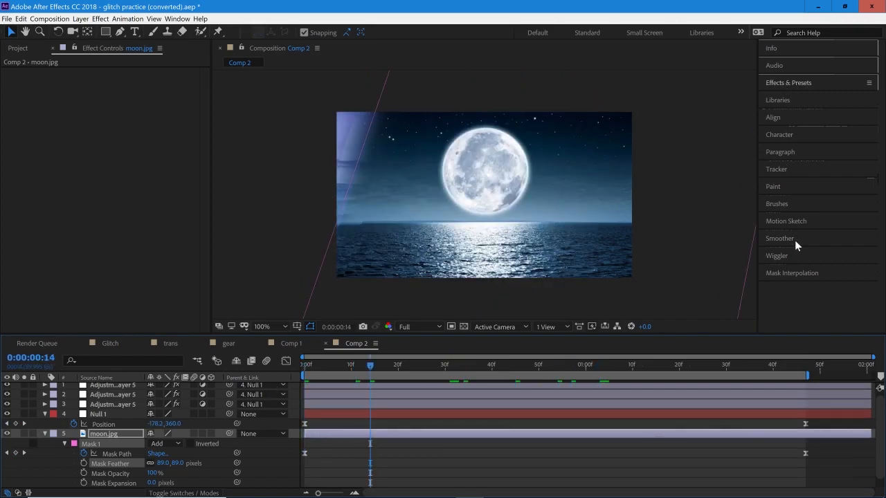
{"action": "key", "text": "space"}
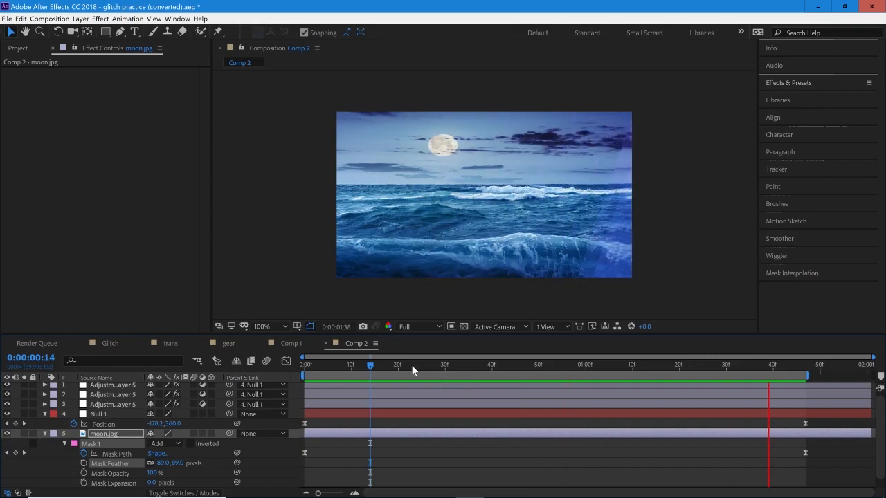
{"action": "left_click_drag", "start_coordinate": [378, 364], "coordinate": [423, 404]}
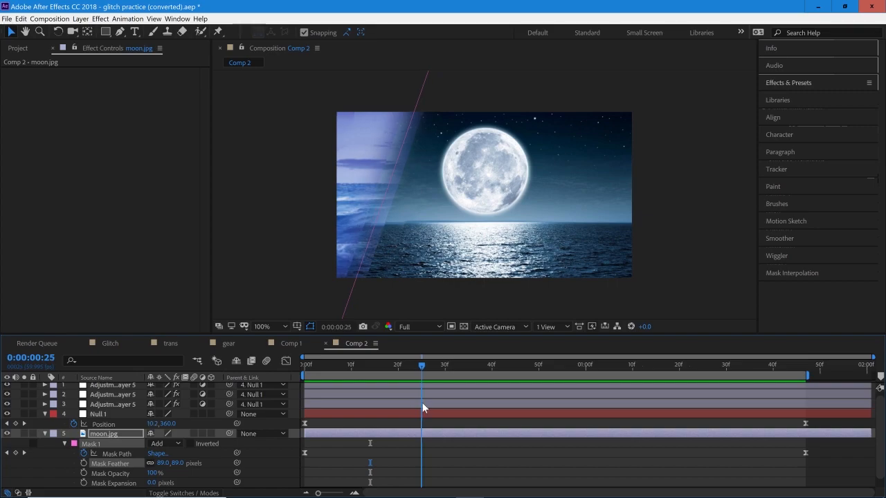
Set moon.jpg's Mask Feather to 100 pixels and scrub through the wipe to check the softened edge.
{"action": "left_click_drag", "start_coordinate": [176, 463], "coordinate": [182, 463]}
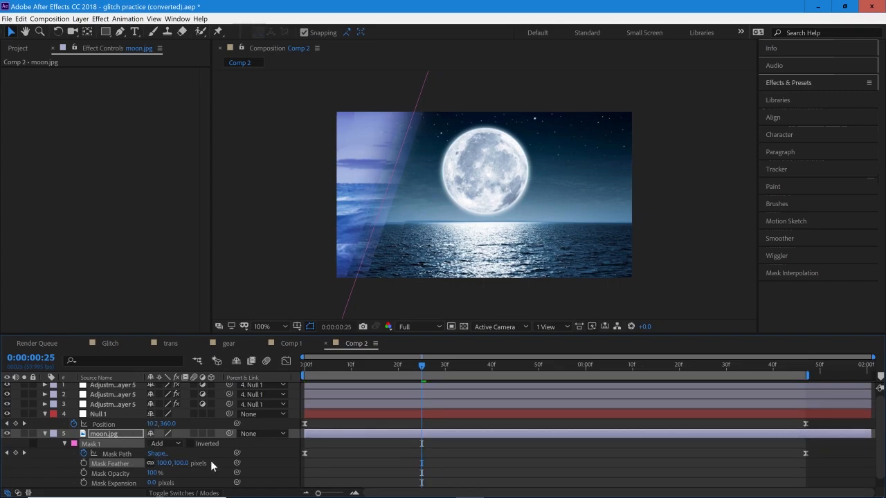
{"action": "left_click_drag", "start_coordinate": [446, 373], "coordinate": [649, 373]}
{"action": "left_click_drag", "start_coordinate": [526, 384], "coordinate": [471, 386]}
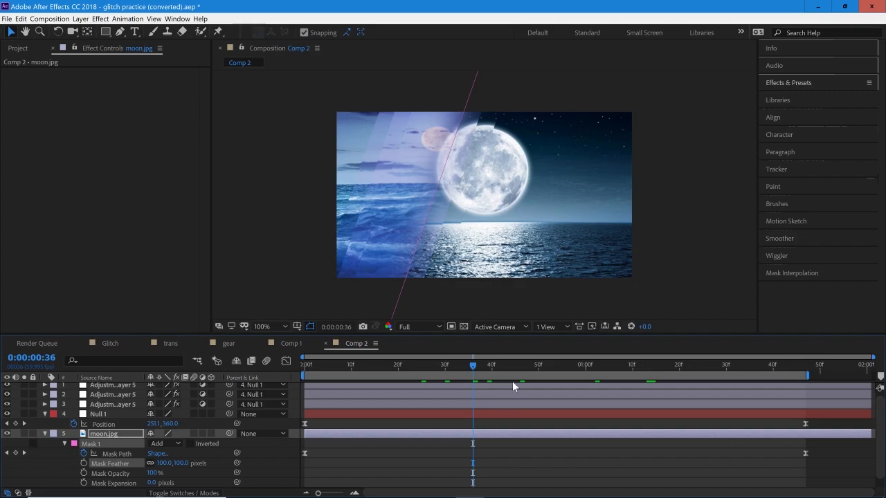
{"action": "left_click_drag", "start_coordinate": [528, 372], "coordinate": [404, 387]}
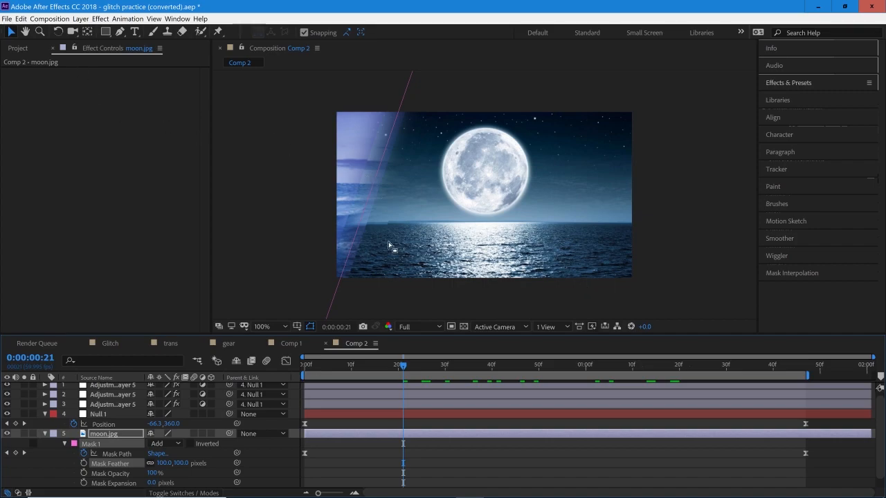
{"action": "mouse_move", "coordinate": [413, 493]}
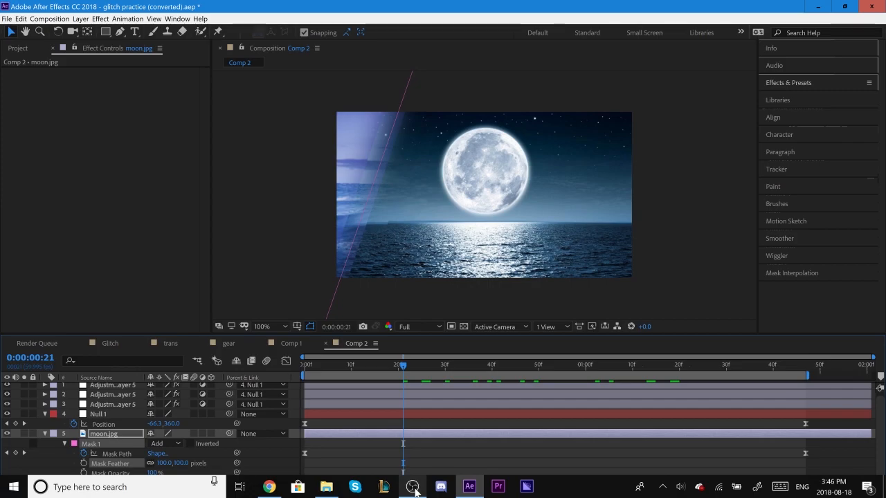